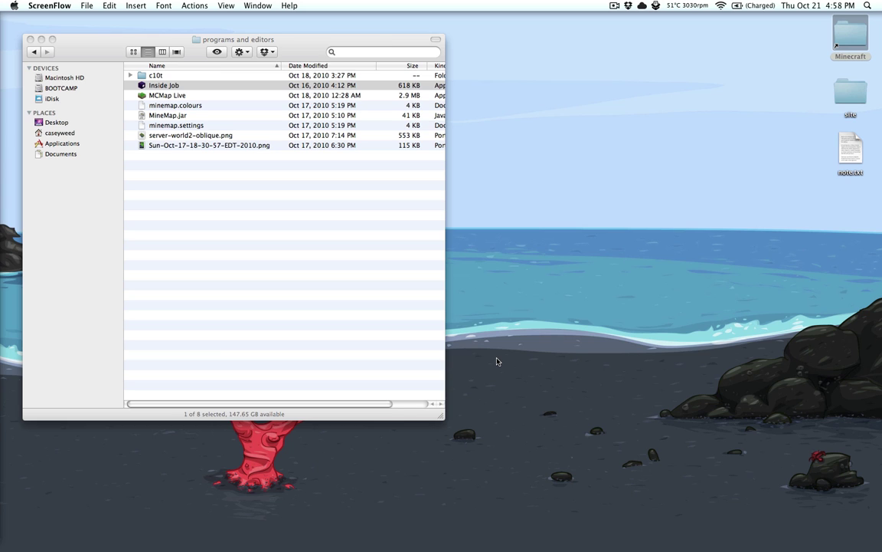
Launch MCMap Live from the programs and editors folder and move its window beside the folder window
{"action": "double_click", "coordinate": [154, 95]}
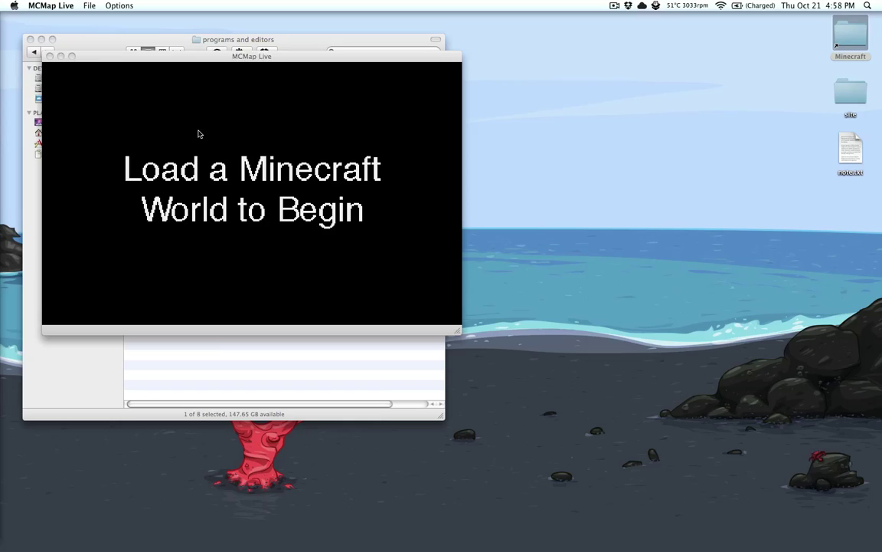
{"action": "left_click_drag", "start_coordinate": [164, 57], "coordinate": [575, 39]}
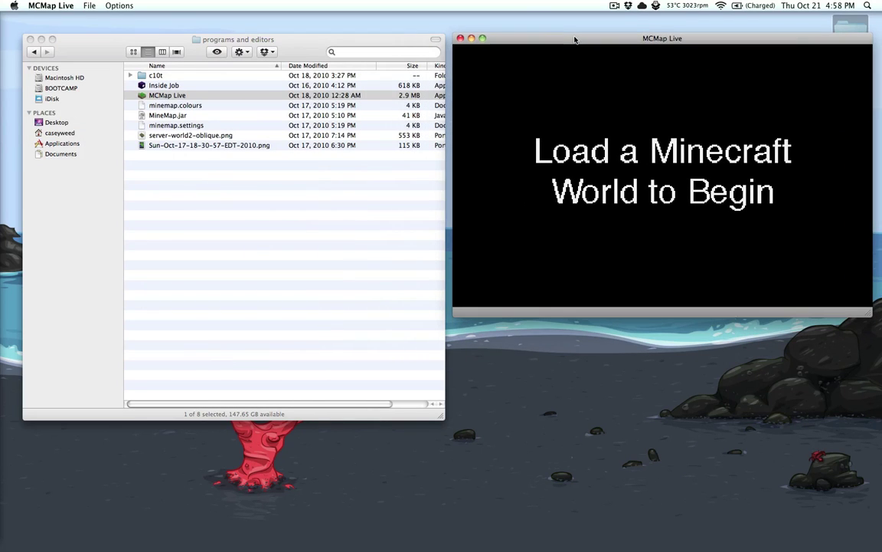
Load the server's world folder, located inside the bin folder, into MCMap Live
{"action": "left_click", "coordinate": [98, 6]}
{"action": "mouse_move", "coordinate": [92, 18]}
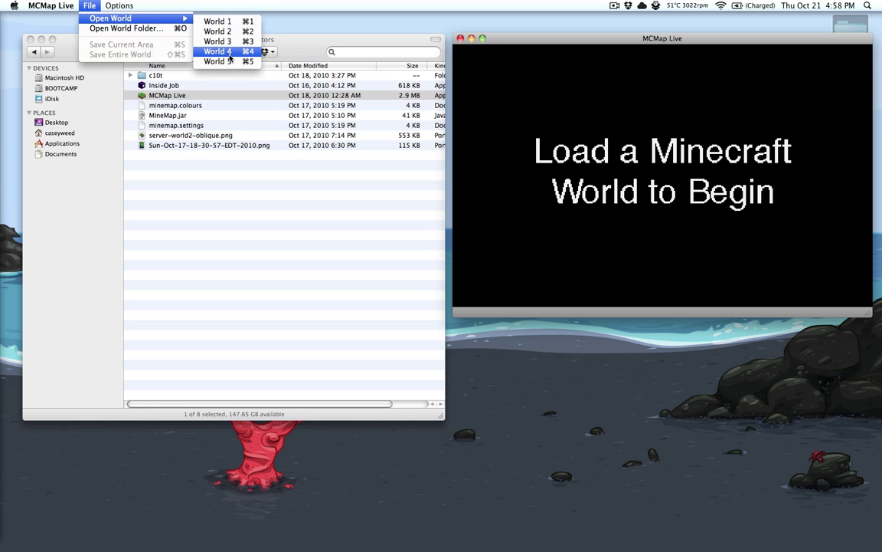
{"action": "left_click", "coordinate": [138, 28]}
{"action": "left_click_drag", "start_coordinate": [424, 105], "coordinate": [579, 331]}
{"action": "left_click", "coordinate": [581, 348]}
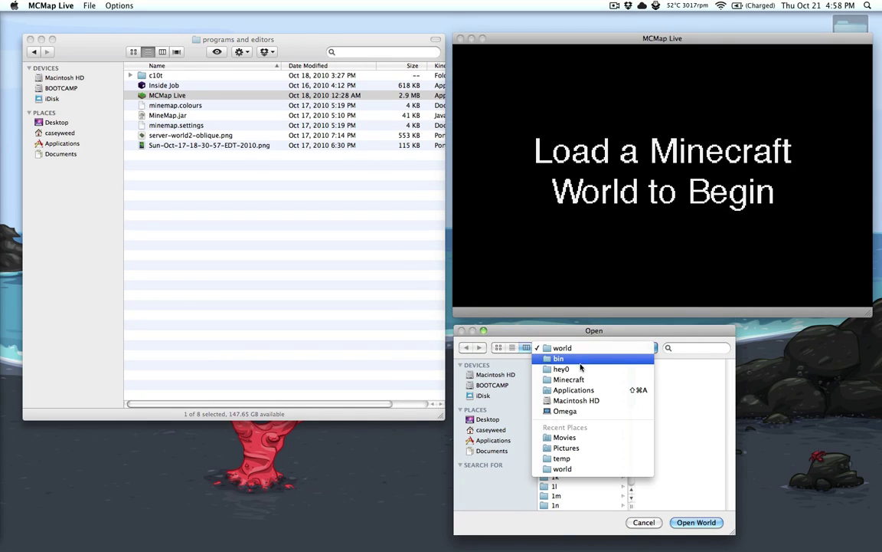
{"action": "left_click", "coordinate": [581, 360]}
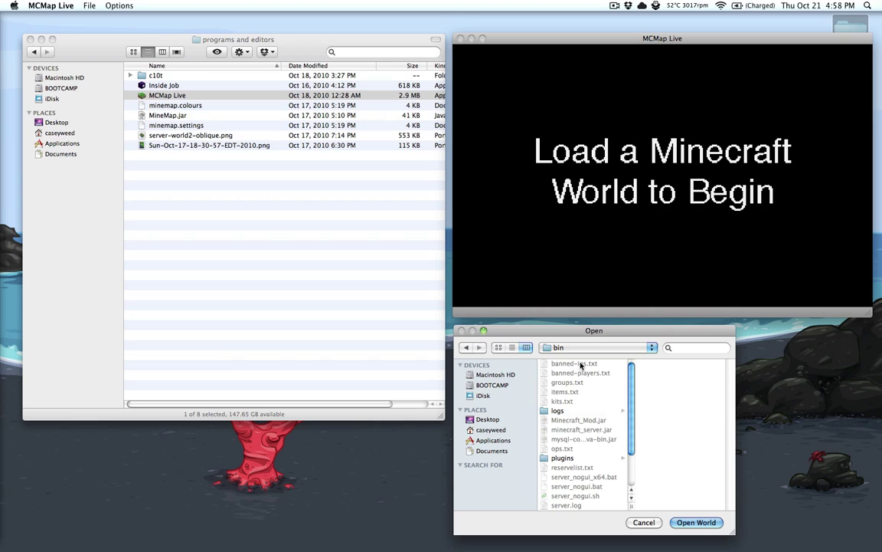
{"action": "scroll", "coordinate": [552, 459], "scroll_direction": "down", "scroll_amount": 10}
{"action": "left_click", "coordinate": [605, 506]}
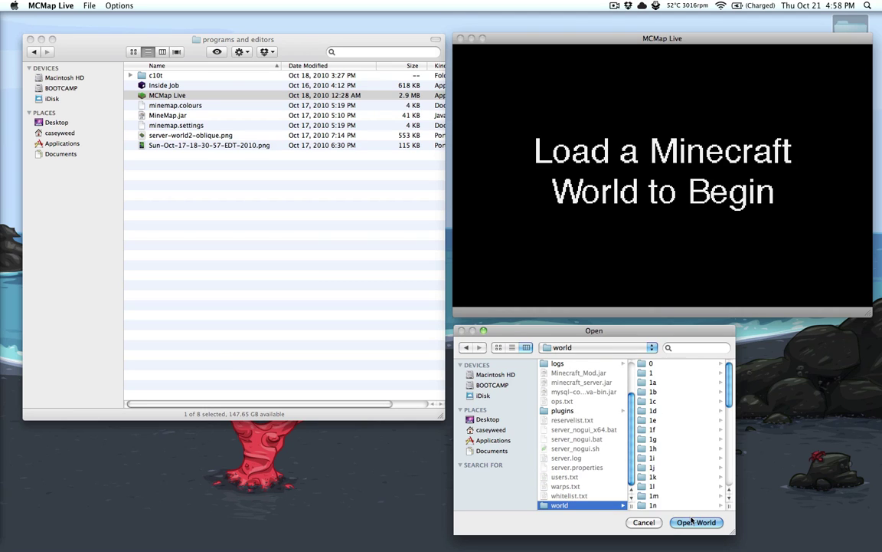
{"action": "key", "text": "Return"}
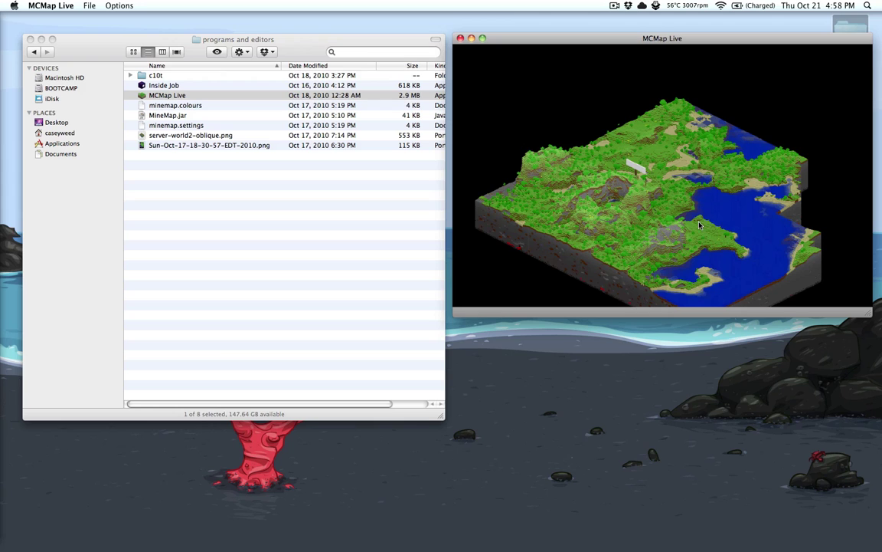
Set the map's render mode to Skylight
{"action": "scroll", "coordinate": [671, 187], "scroll_direction": "up", "scroll_amount": 5}
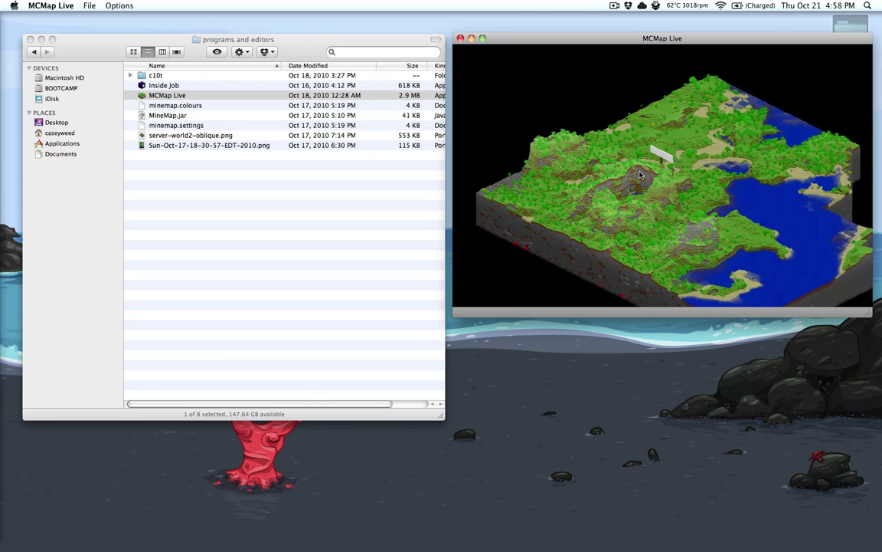
{"action": "left_click", "coordinate": [129, 4]}
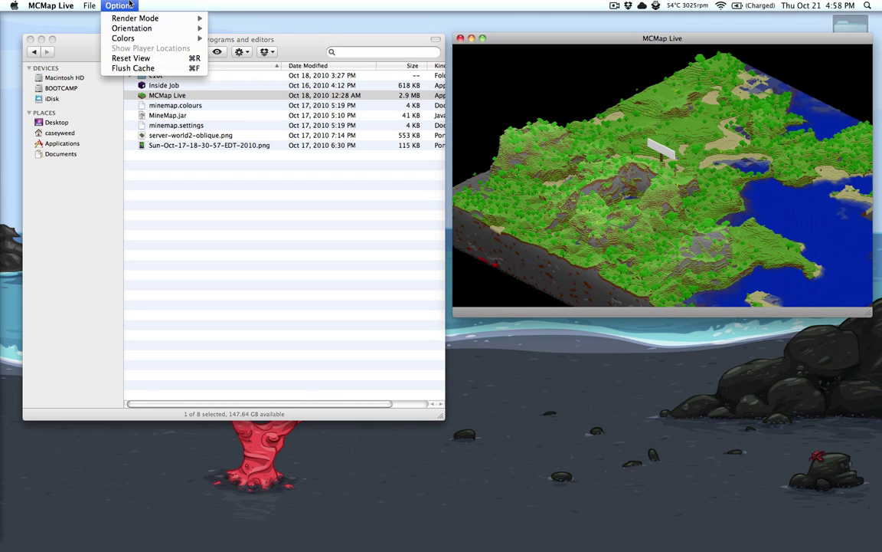
{"action": "mouse_move", "coordinate": [126, 18]}
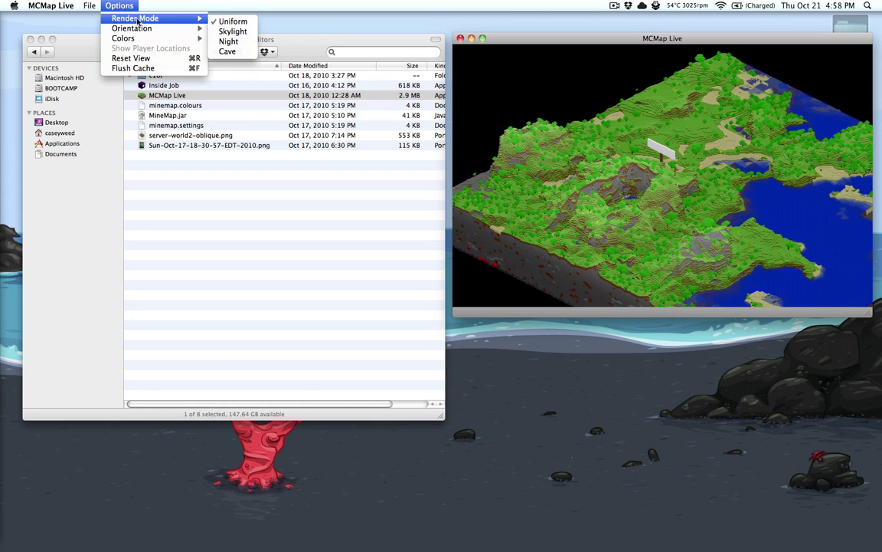
{"action": "left_click", "coordinate": [230, 30]}
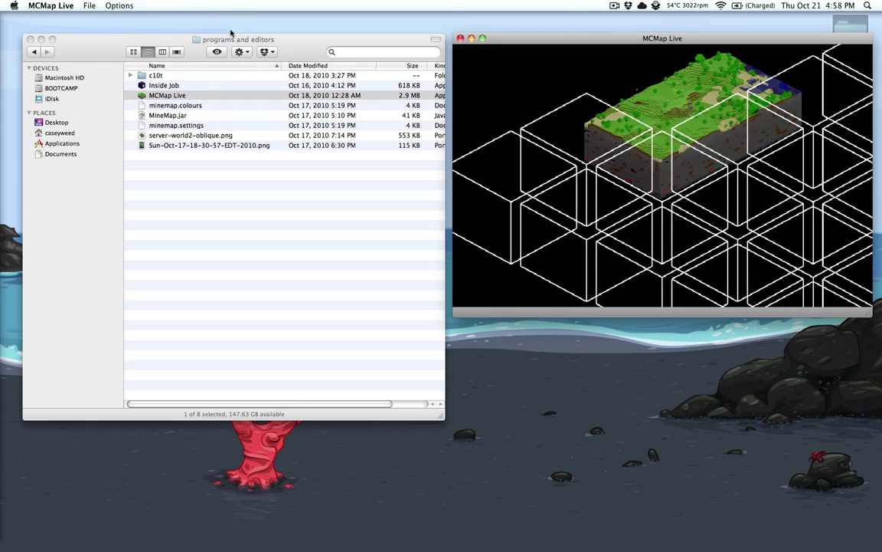
Change the map's orientation to Northeast Up
{"action": "left_click", "coordinate": [121, 5]}
{"action": "mouse_move", "coordinate": [138, 27]}
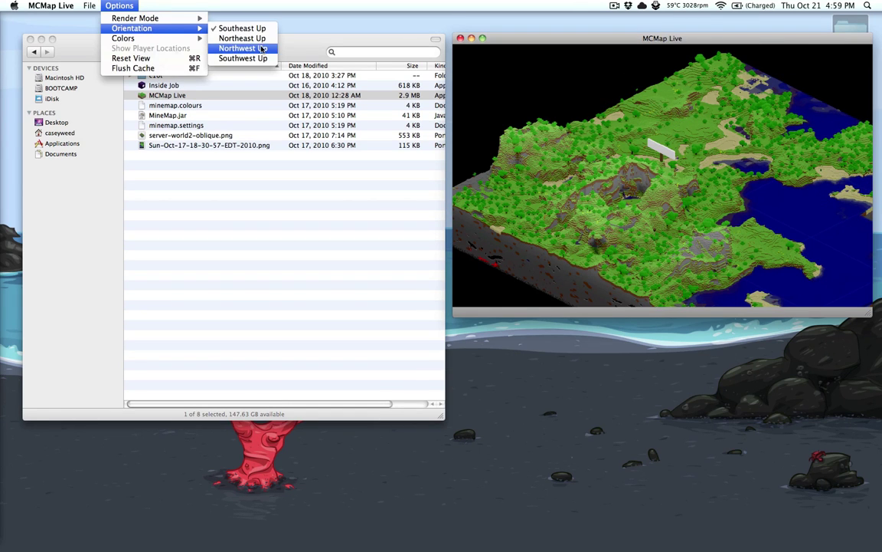
{"action": "left_click", "coordinate": [239, 39]}
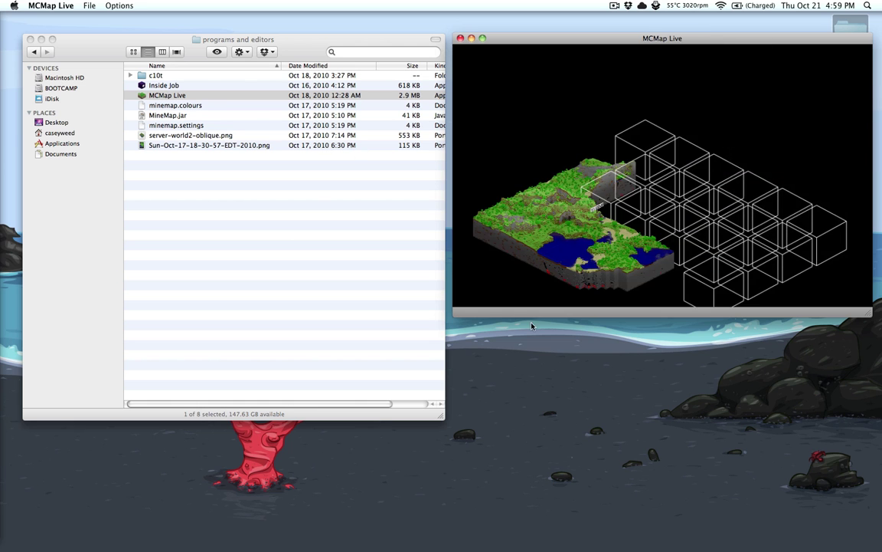
Examine the rotated map up close, around the welcome sign and the surrounding hills
{"action": "scroll", "coordinate": [529, 289], "scroll_direction": "up", "scroll_amount": 6}
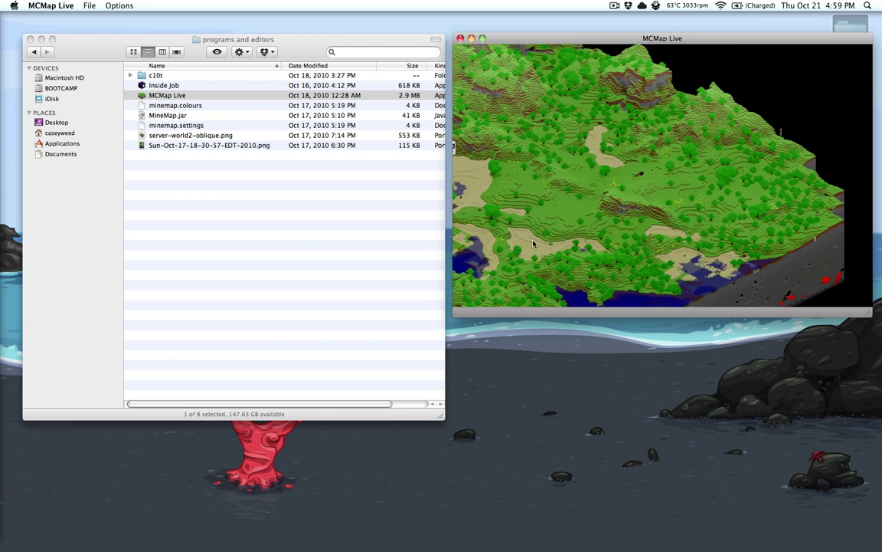
{"action": "scroll", "coordinate": [534, 244], "scroll_direction": "up", "scroll_amount": 4}
{"action": "left_click_drag", "start_coordinate": [534, 244], "coordinate": [646, 186]}
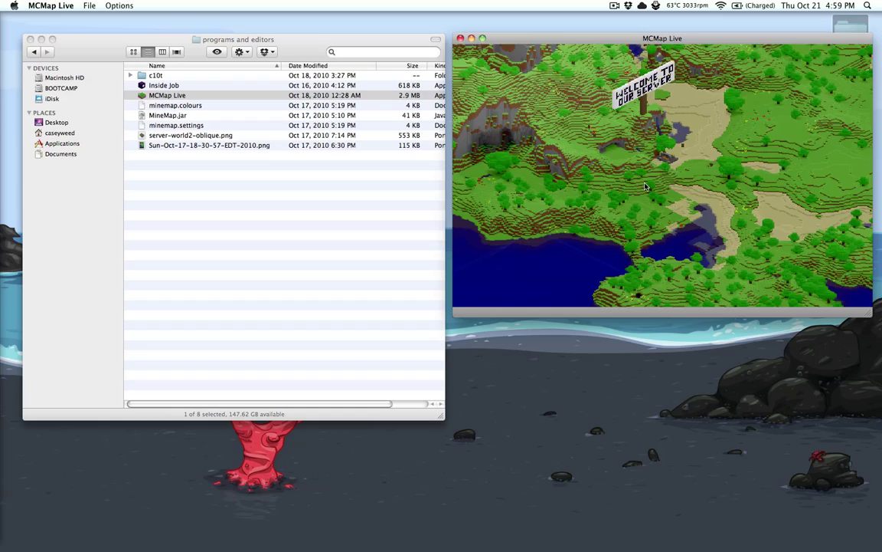
{"action": "scroll", "coordinate": [646, 186], "scroll_direction": "up", "scroll_amount": 3}
{"action": "scroll", "coordinate": [674, 137], "scroll_direction": "up", "scroll_amount": 4}
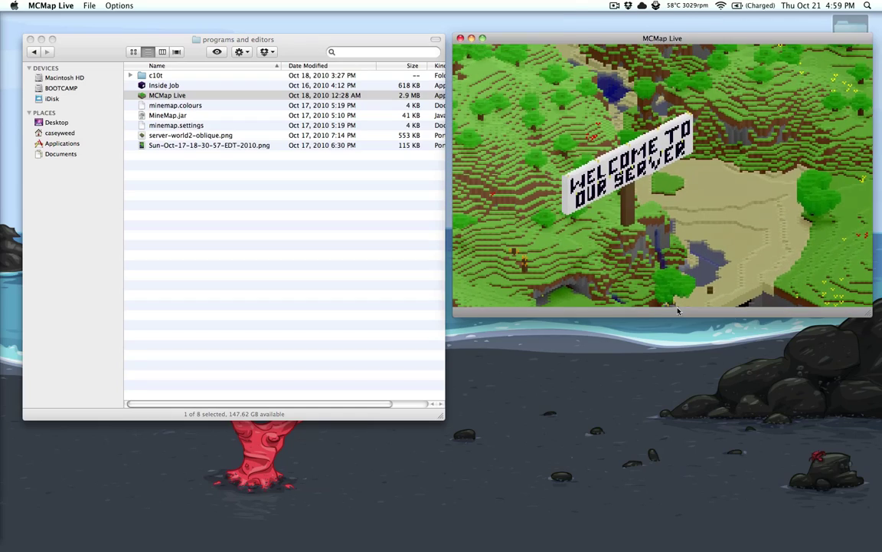
{"action": "left_click_drag", "start_coordinate": [649, 163], "coordinate": [611, 159]}
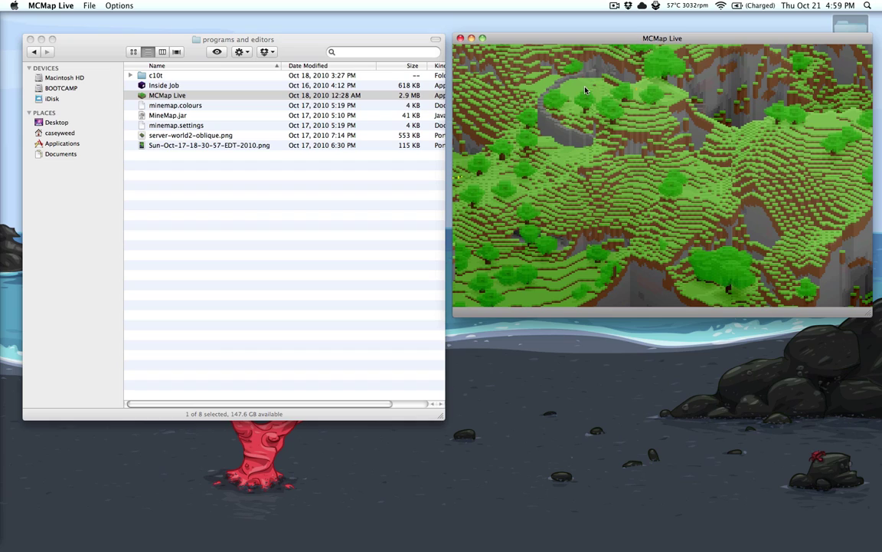
{"action": "left_click_drag", "start_coordinate": [699, 149], "coordinate": [517, 174]}
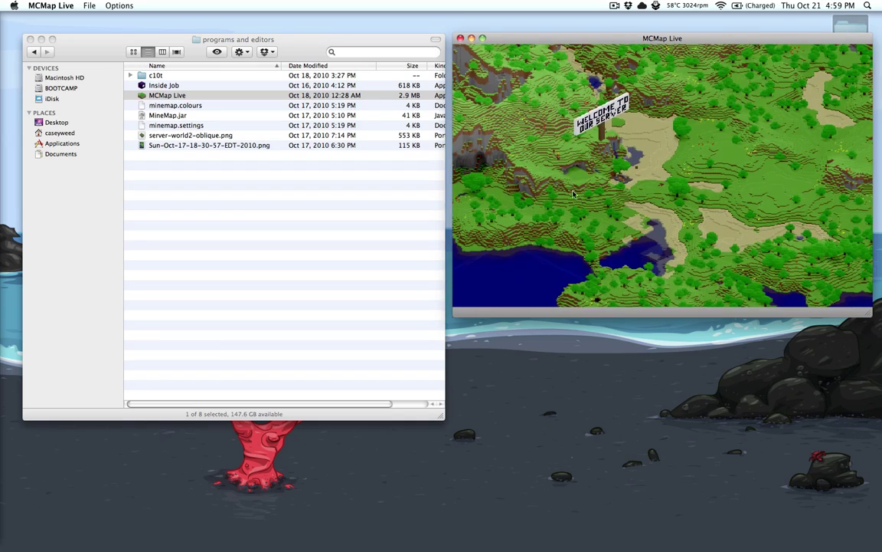
Apply the Doku color scheme to the map
{"action": "left_click", "coordinate": [104, 6]}
{"action": "mouse_move", "coordinate": [123, 37]}
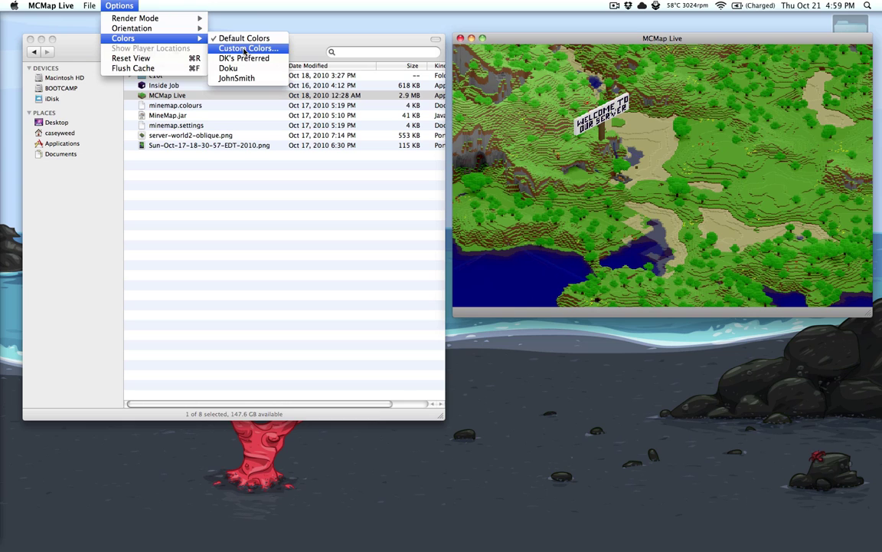
{"action": "left_click", "coordinate": [215, 67]}
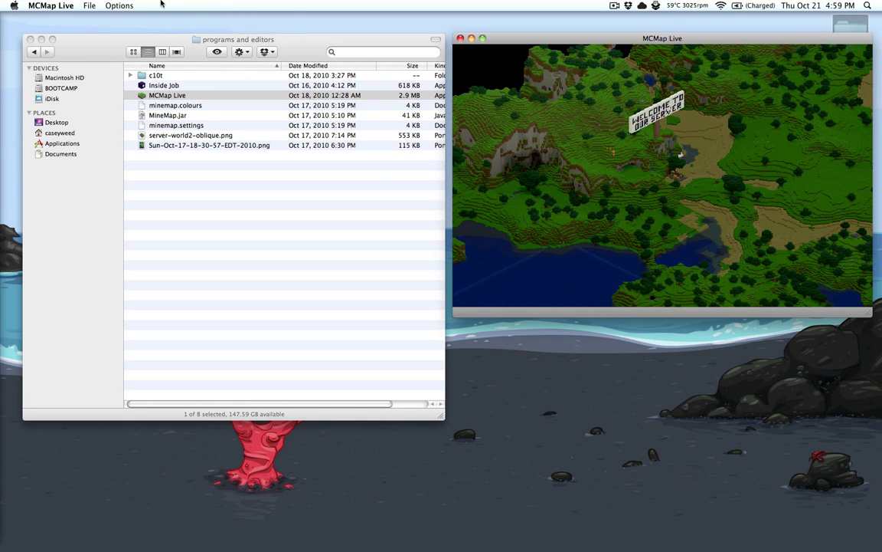
Save the entire world as an image named world on the Desktop
{"action": "left_click", "coordinate": [123, 6]}
{"action": "mouse_move", "coordinate": [87, 5]}
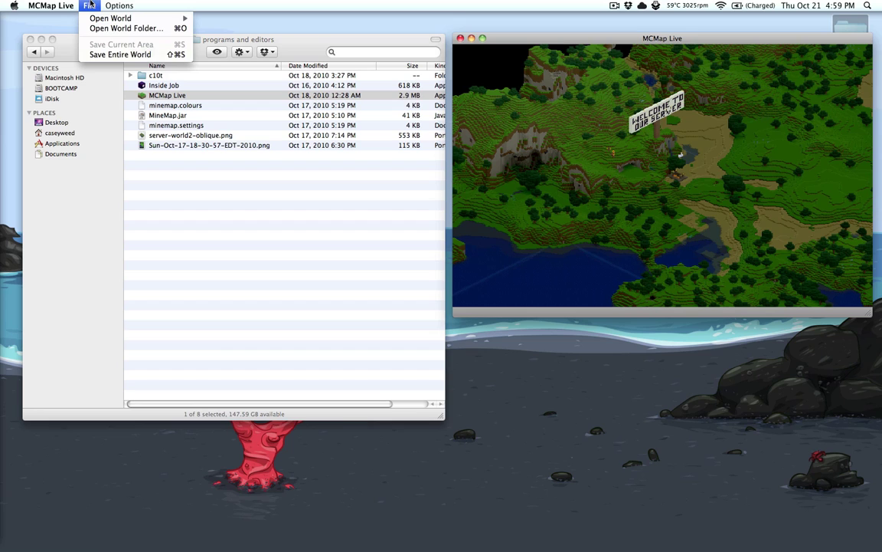
{"action": "left_click", "coordinate": [126, 55]}
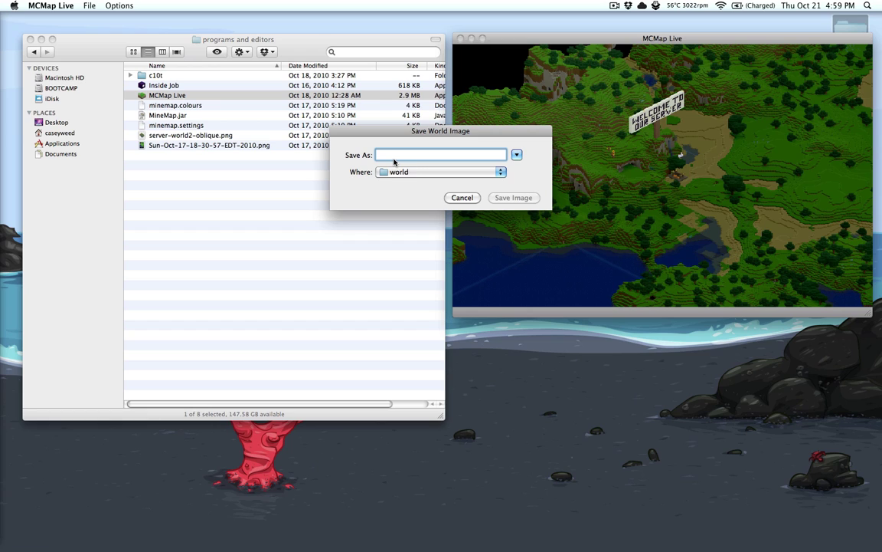
{"action": "type", "text": "t"}
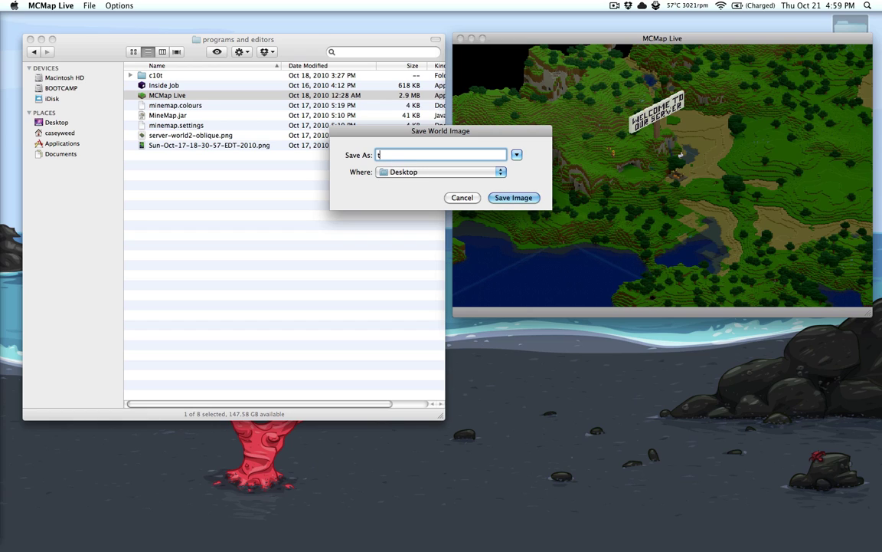
{"action": "key", "text": "BackSpace"}
{"action": "type", "text": "world"}
{"action": "key", "text": "Return"}
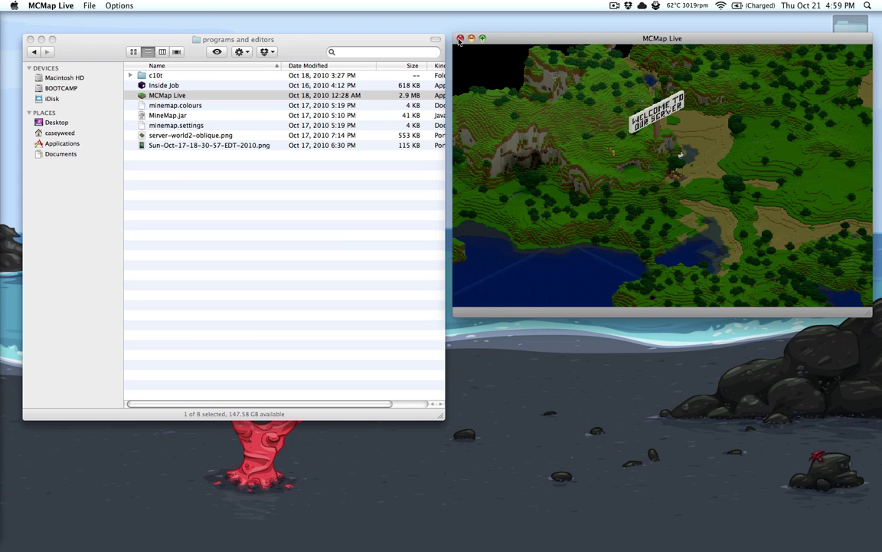
Close the map window and preview the exported world.bmp image on the desktop
{"action": "left_click", "coordinate": [460, 38]}
{"action": "left_click", "coordinate": [850, 208]}
{"action": "key", "text": "space"}
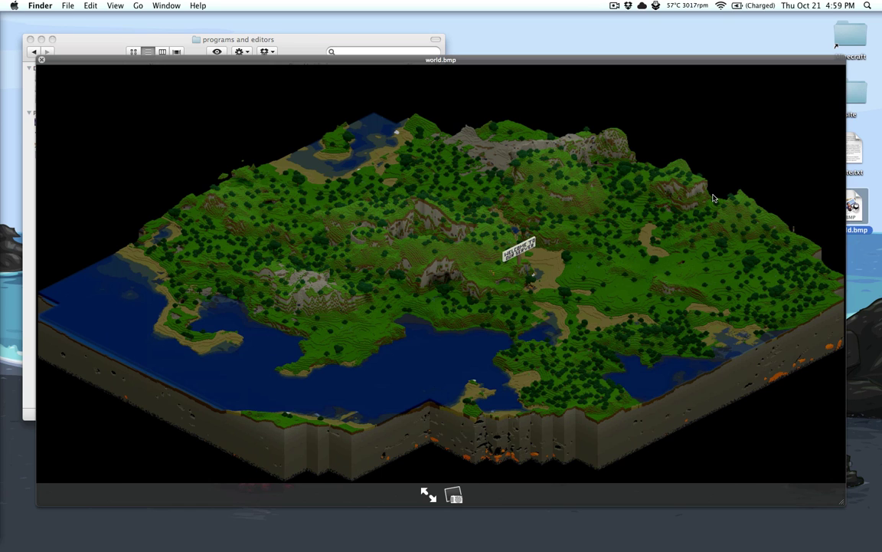
{"action": "key", "text": "space"}
Launch Inside Job from the programs and editors folder and close the folder window
{"action": "left_click", "coordinate": [226, 125]}
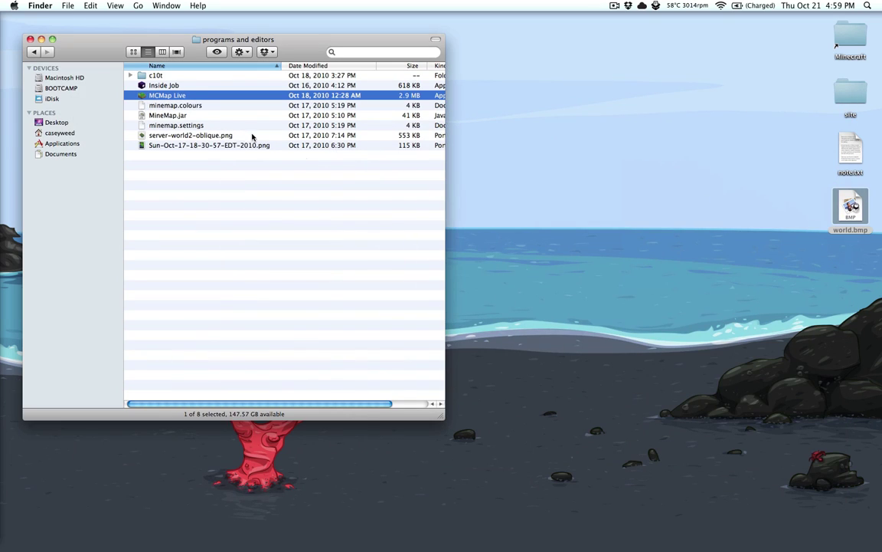
{"action": "left_click", "coordinate": [158, 77]}
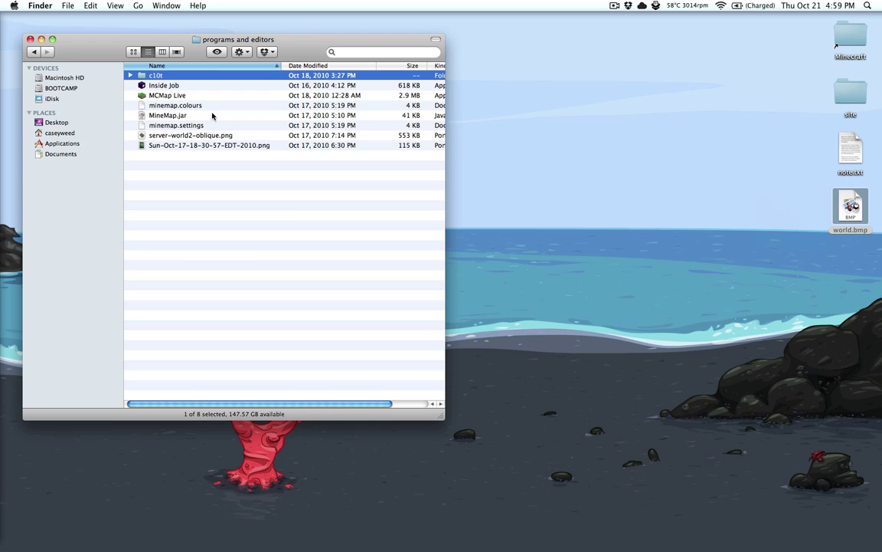
{"action": "double_click", "coordinate": [175, 89]}
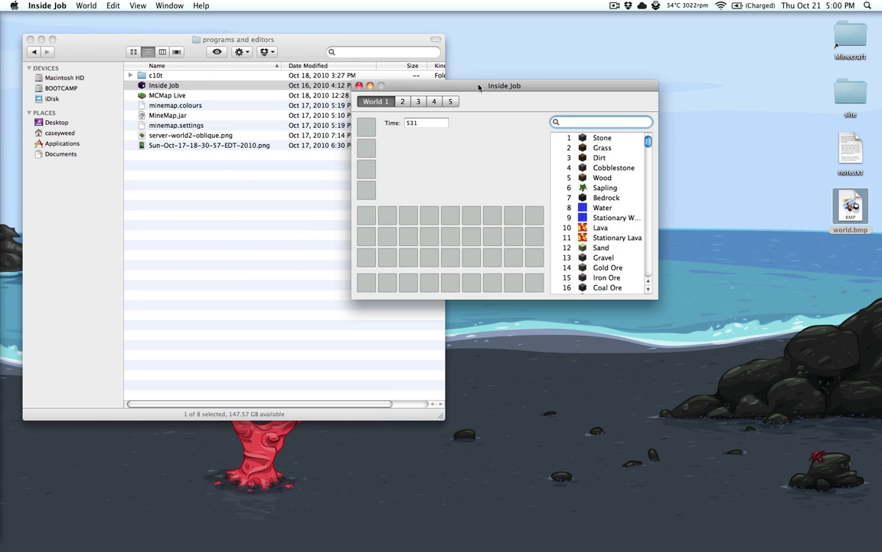
{"action": "left_click_drag", "start_coordinate": [478, 86], "coordinate": [150, 152]}
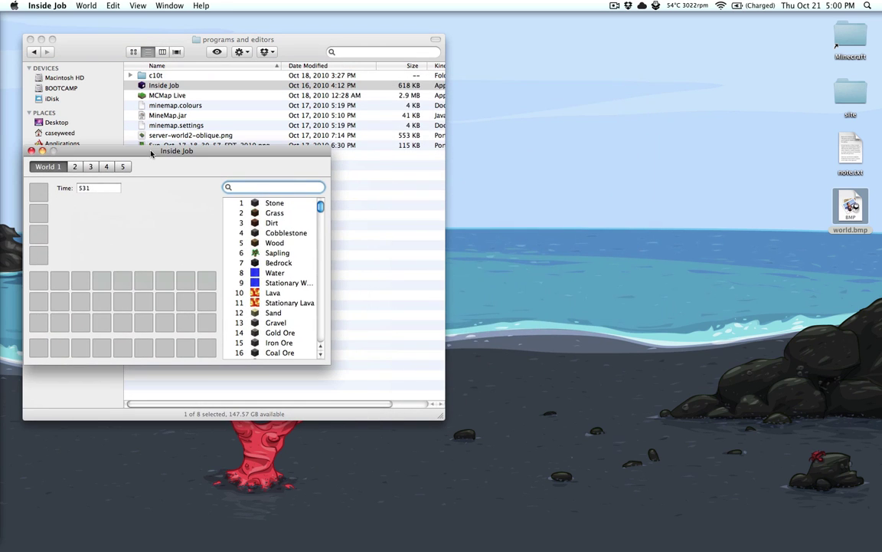
{"action": "left_click", "coordinate": [30, 39]}
{"action": "left_click_drag", "start_coordinate": [138, 150], "coordinate": [135, 40]}
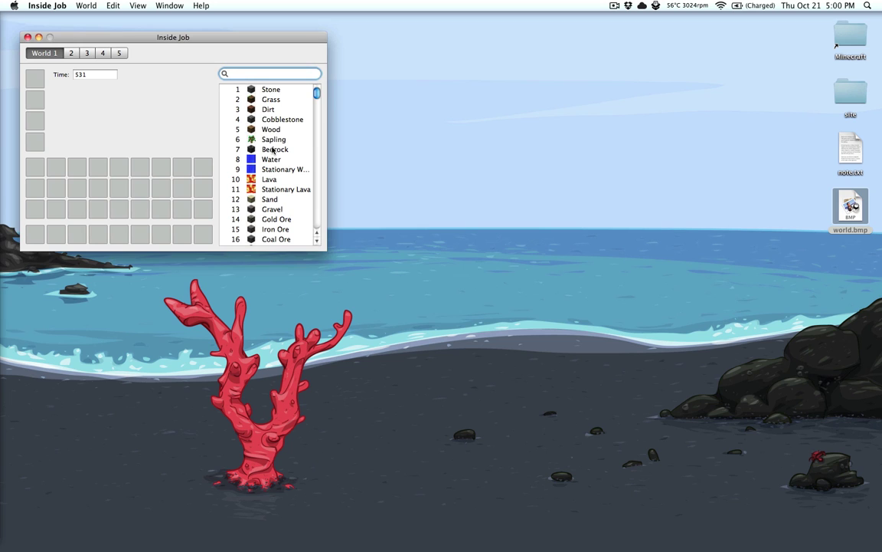
Check the inventories of worlds 2, 3 and 4, and open the inventory of world 5
{"action": "left_click", "coordinate": [72, 54]}
{"action": "left_click", "coordinate": [87, 53]}
{"action": "left_click", "coordinate": [103, 53]}
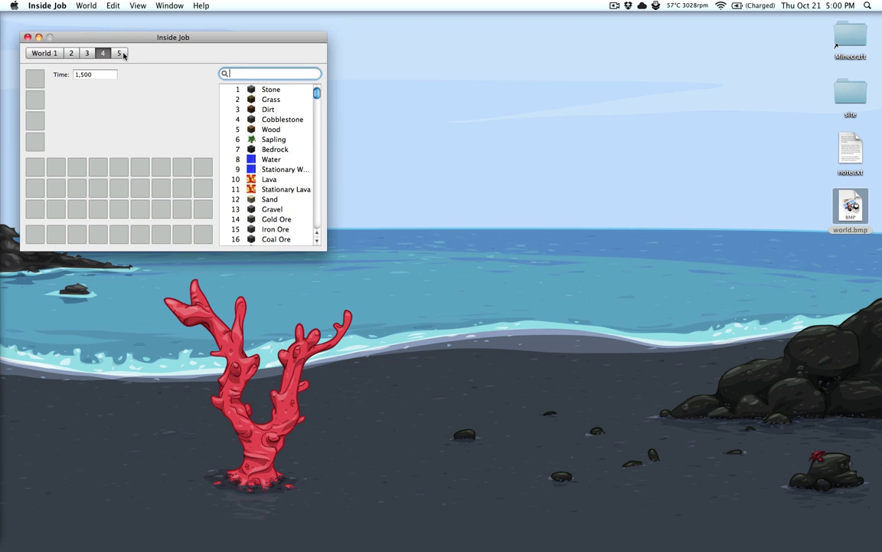
{"action": "left_click", "coordinate": [120, 55]}
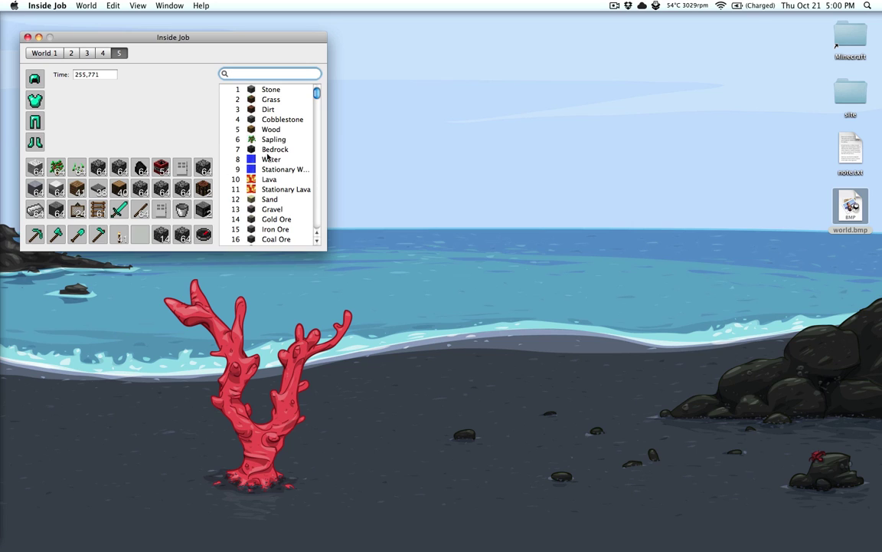
Add Water to the empty slot in the inventory's lowest row with a count of 32
{"action": "left_click_drag", "start_coordinate": [267, 157], "coordinate": [140, 232]}
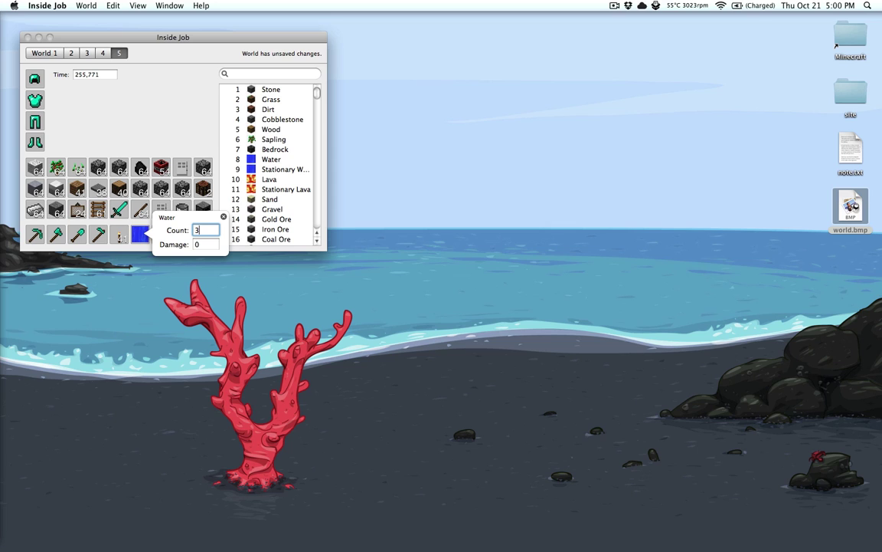
{"action": "type", "text": "32"}
{"action": "key", "text": "Return"}
Set the Diamond Pickaxe's damage to 0
{"action": "left_click", "coordinate": [35, 233]}
{"action": "double_click", "coordinate": [90, 242]}
{"action": "type", "text": "0"}
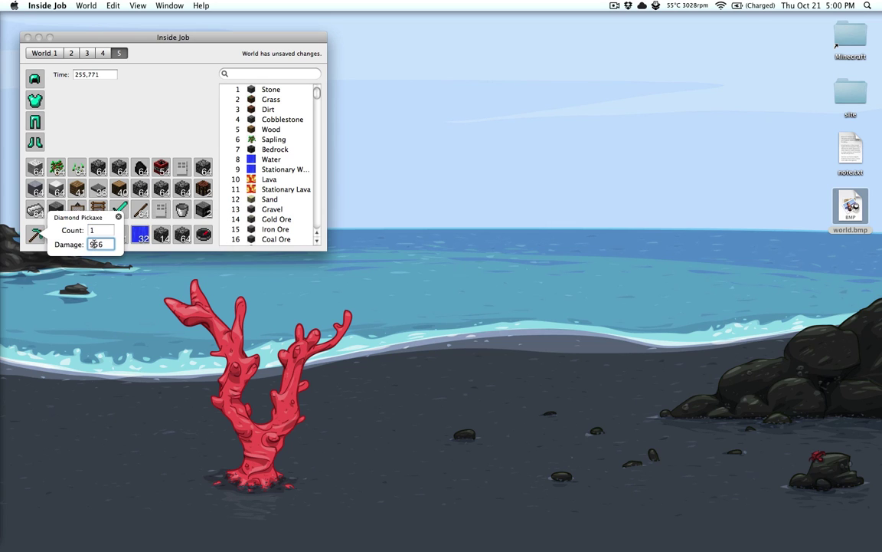
{"action": "left_click", "coordinate": [36, 209]}
Set the damage of the Diamond Axe and the Diamond Spade in the lowest inventory row to 0
{"action": "left_click", "coordinate": [61, 239]}
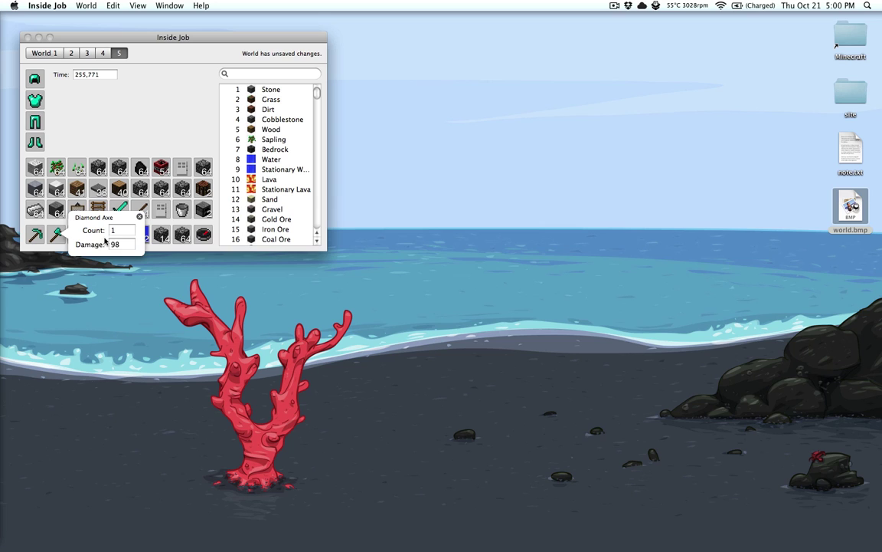
{"action": "double_click", "coordinate": [115, 243]}
{"action": "left_click", "coordinate": [56, 187]}
{"action": "left_click", "coordinate": [77, 233]}
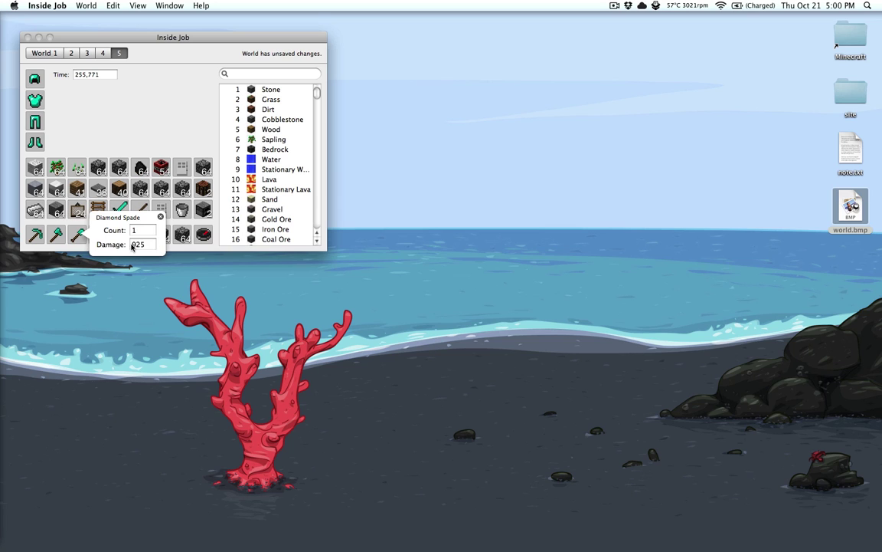
{"action": "double_click", "coordinate": [140, 243]}
{"action": "left_click", "coordinate": [56, 208]}
Check the diamond hoe's settings and set the Diamond Sword's damage to 0
{"action": "left_click", "coordinate": [98, 233]}
{"action": "left_click", "coordinate": [98, 234]}
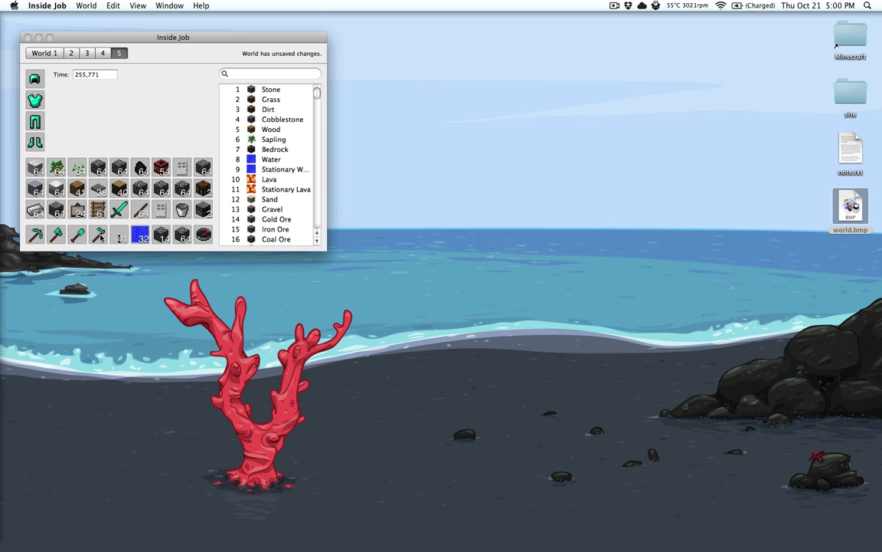
{"action": "left_click", "coordinate": [119, 206]}
{"action": "double_click", "coordinate": [184, 223]}
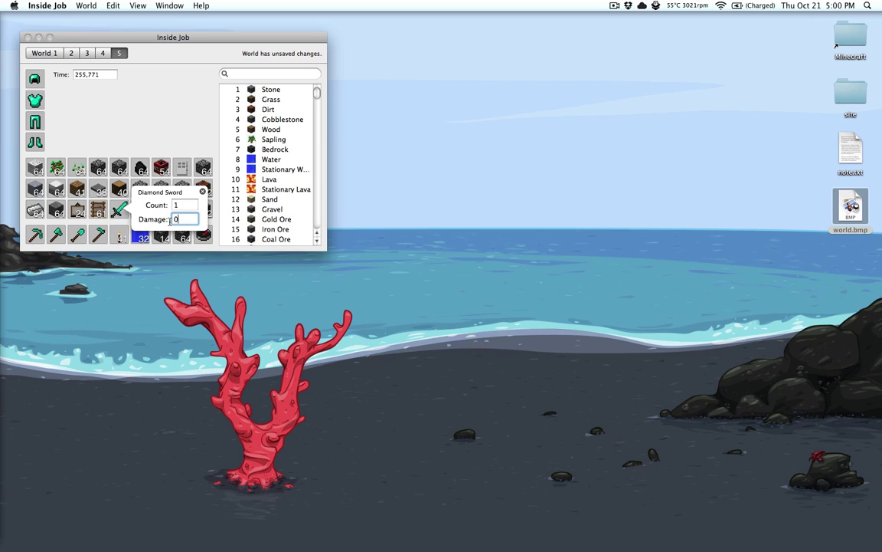
{"action": "left_click", "coordinate": [98, 188]}
{"action": "left_click", "coordinate": [64, 205]}
{"action": "left_click", "coordinate": [73, 162]}
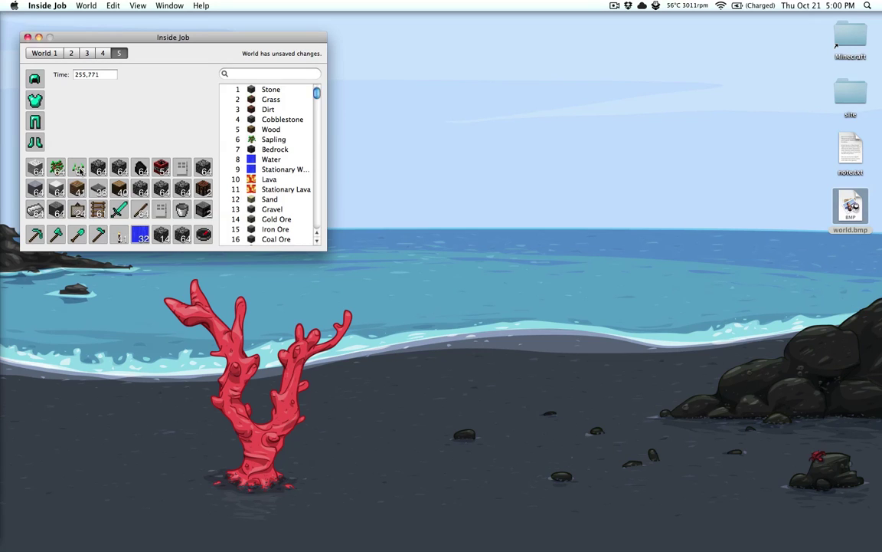
{"action": "left_click", "coordinate": [73, 162]}
Search the item list for "sa" and clear the search
{"action": "left_click", "coordinate": [96, 73]}
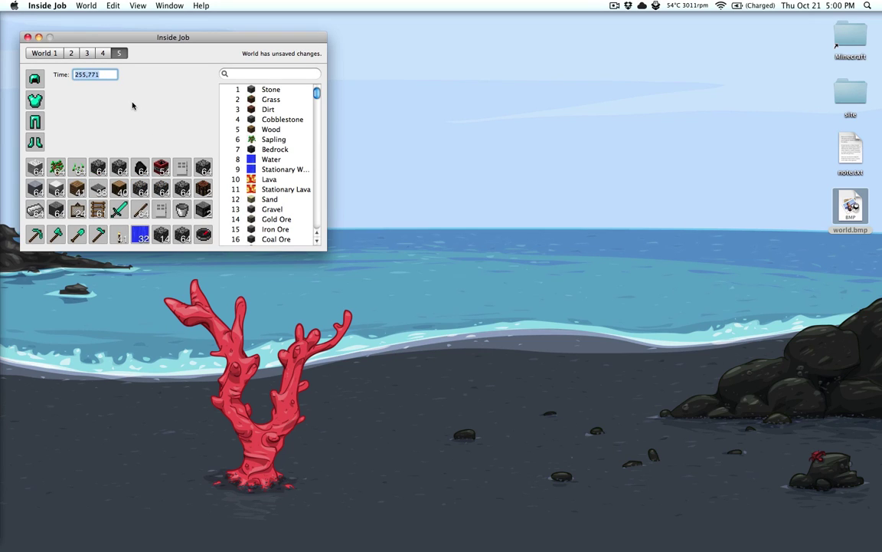
{"action": "left_click", "coordinate": [246, 74]}
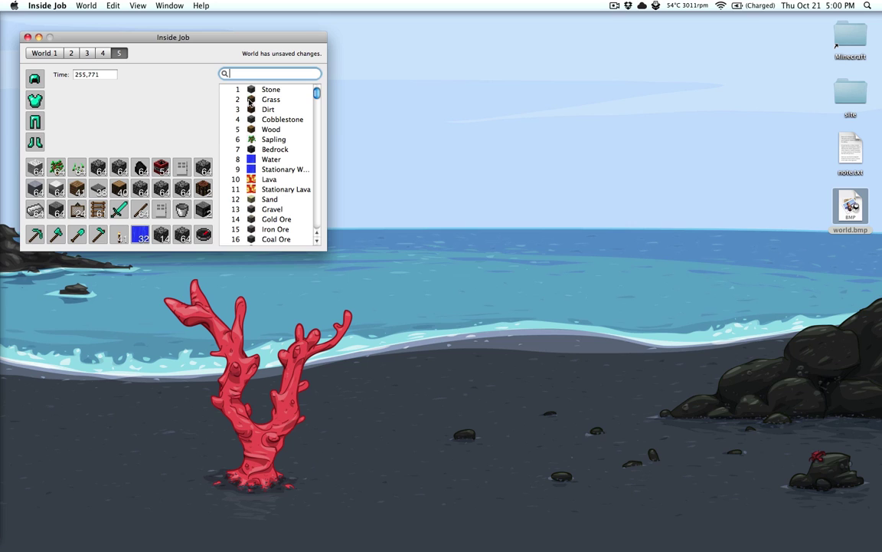
{"action": "type", "text": "sand"}
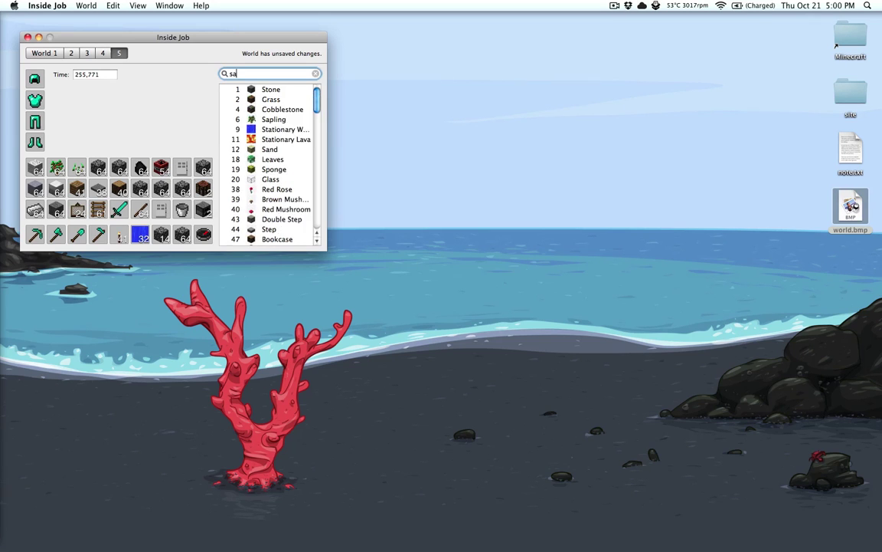
{"action": "key", "text": "BackSpace"}
{"action": "key", "text": "BackSpace"}
{"action": "key", "text": "BackSpace"}
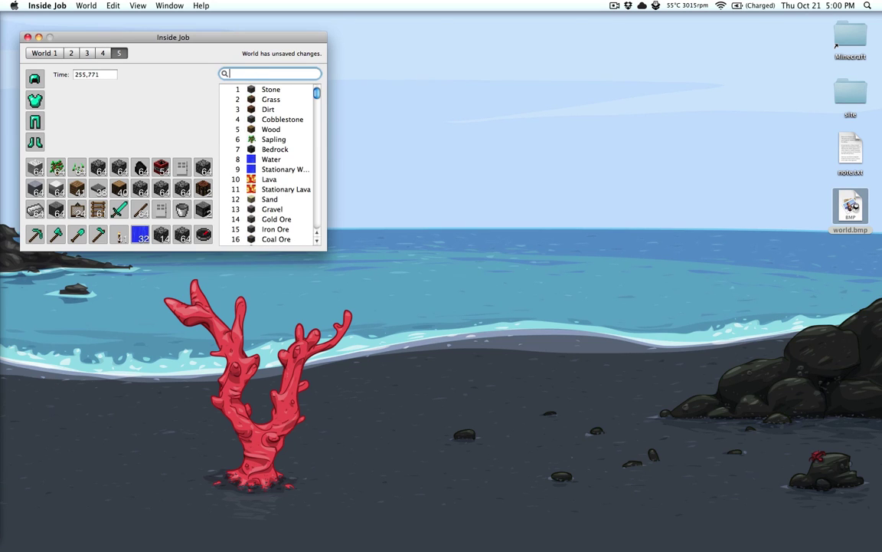
Save the inventory changes made to world 5
{"action": "left_click", "coordinate": [115, 6]}
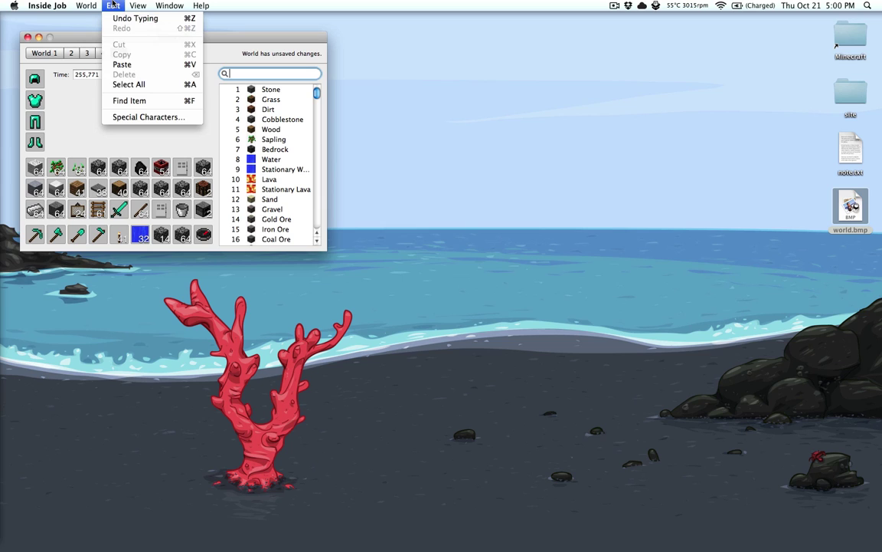
{"action": "mouse_move", "coordinate": [87, 7]}
{"action": "left_click", "coordinate": [96, 29]}
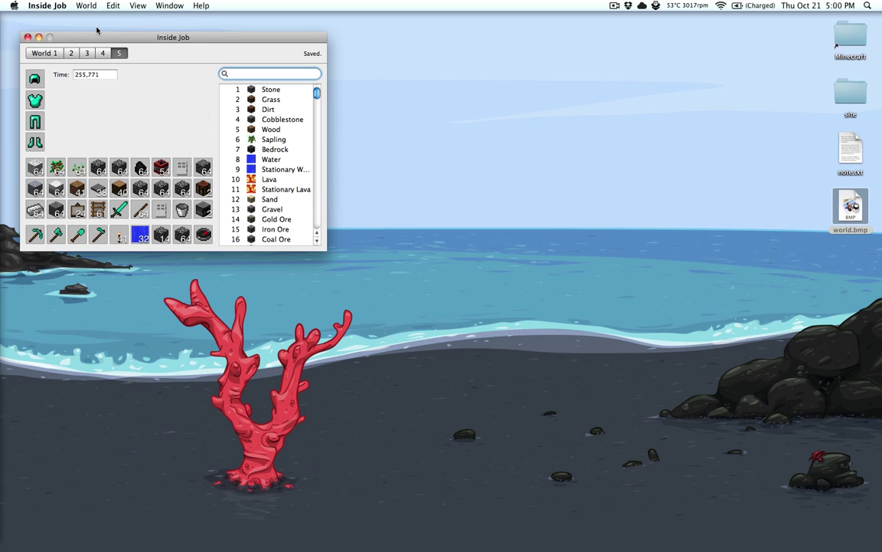
Quit Inside Job and move the world.bmp file from the desktop to the trash
{"action": "left_click", "coordinate": [34, 5]}
{"action": "left_click", "coordinate": [93, 102]}
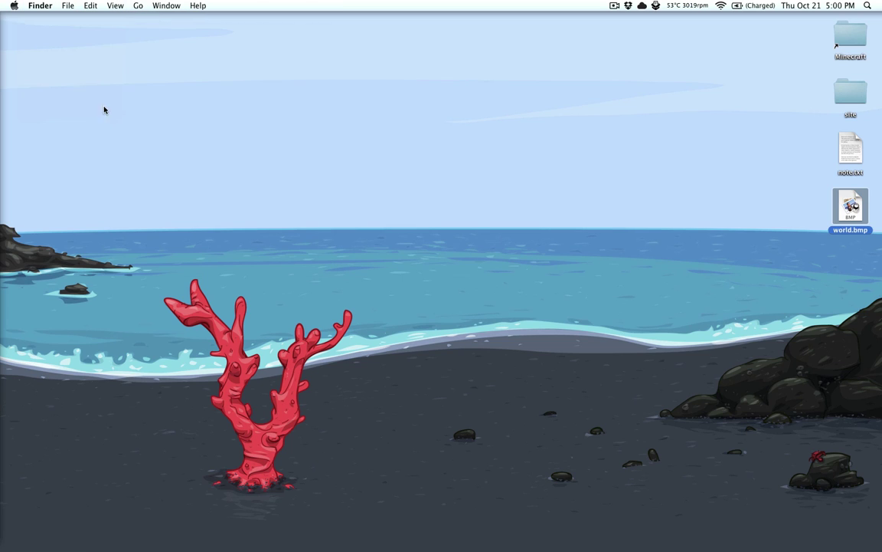
{"action": "left_click", "coordinate": [851, 205]}
{"action": "key", "text": "super+BackSpace"}
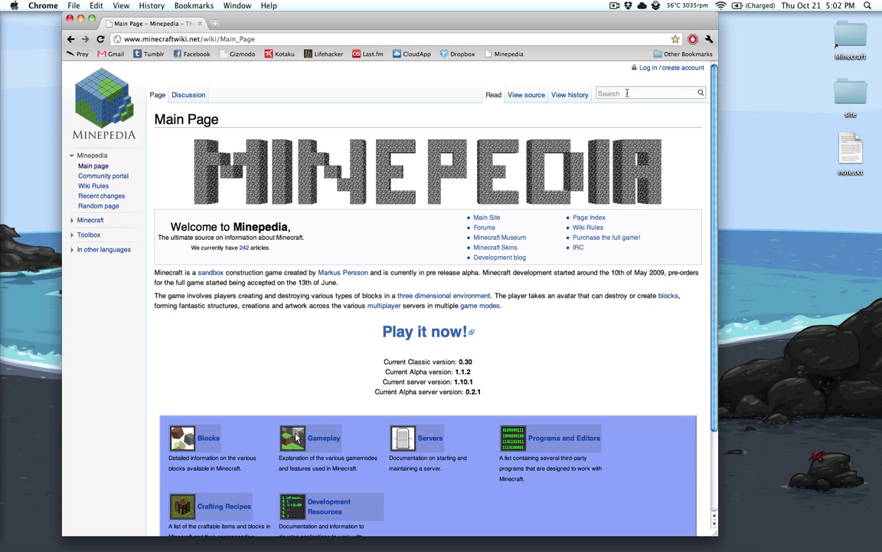
Search Minepedia for "inside job" in Chrome and open the Programs and Editors page from the results
{"action": "left_click", "coordinate": [626, 93]}
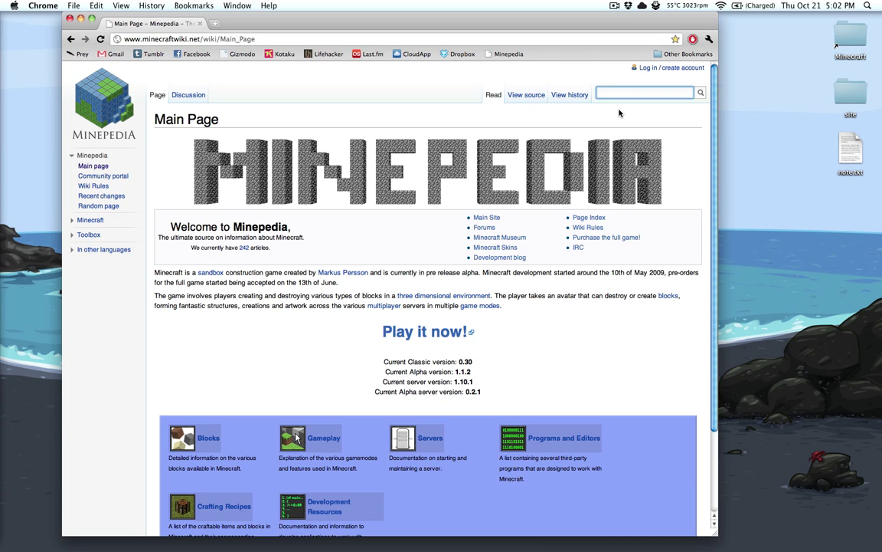
{"action": "type", "text": "inside job"}
{"action": "key", "text": "Return"}
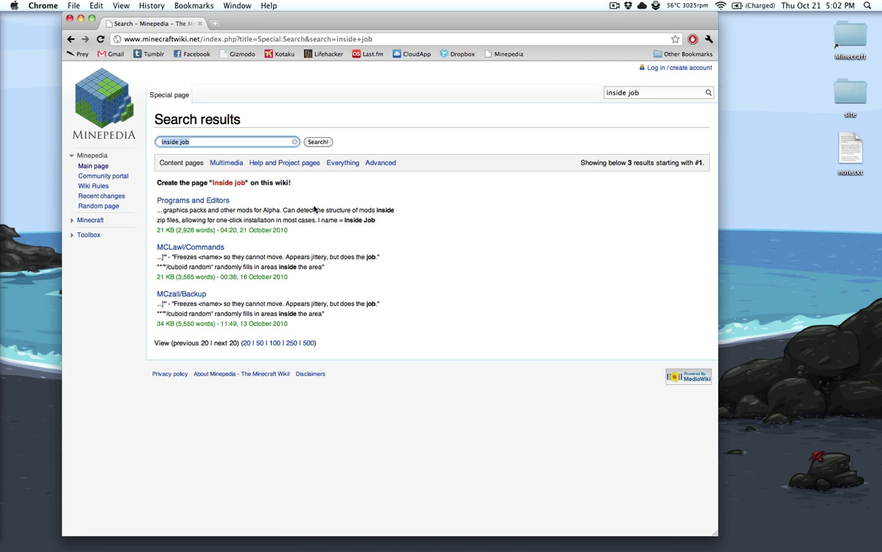
{"action": "left_click", "coordinate": [176, 200]}
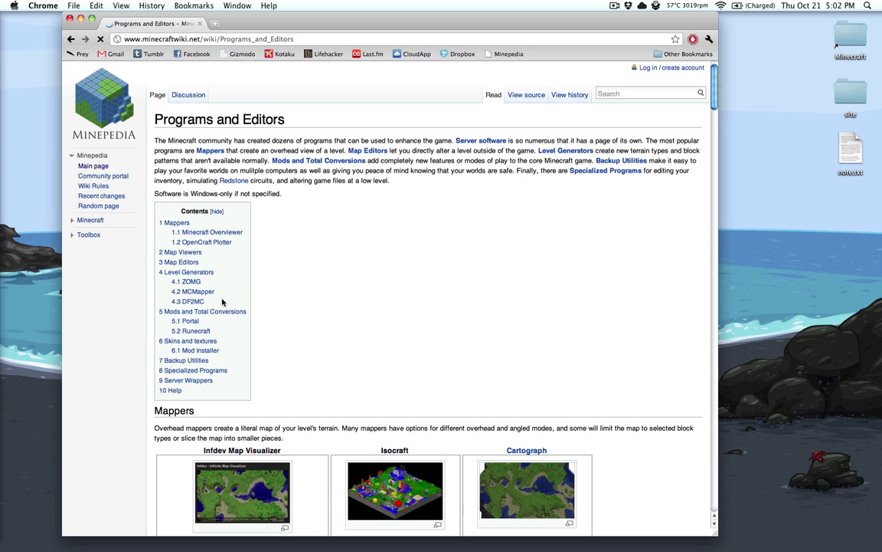
Examine the Mappers section of the Programs and Editors page, including each mapper's supported platforms
{"action": "scroll", "coordinate": [282, 310], "scroll_direction": "down", "scroll_amount": 10}
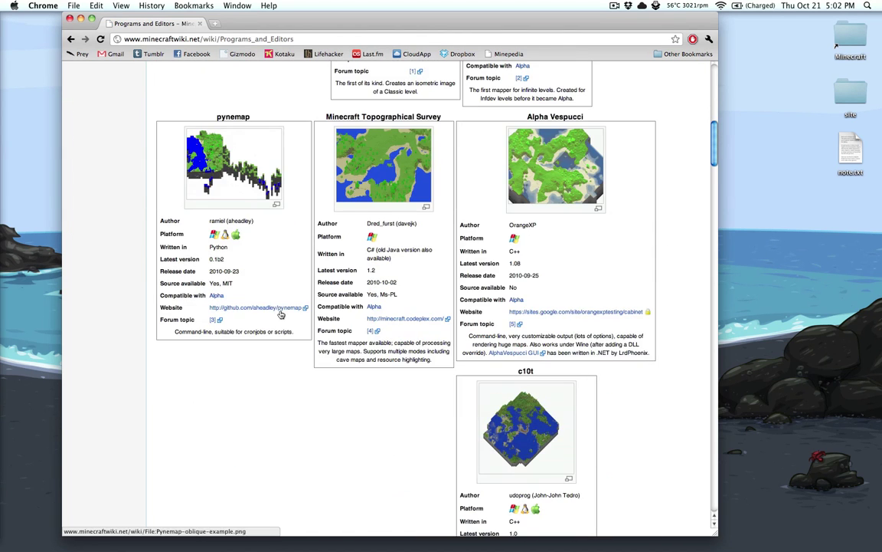
{"action": "scroll", "coordinate": [282, 308], "scroll_direction": "up", "scroll_amount": 5}
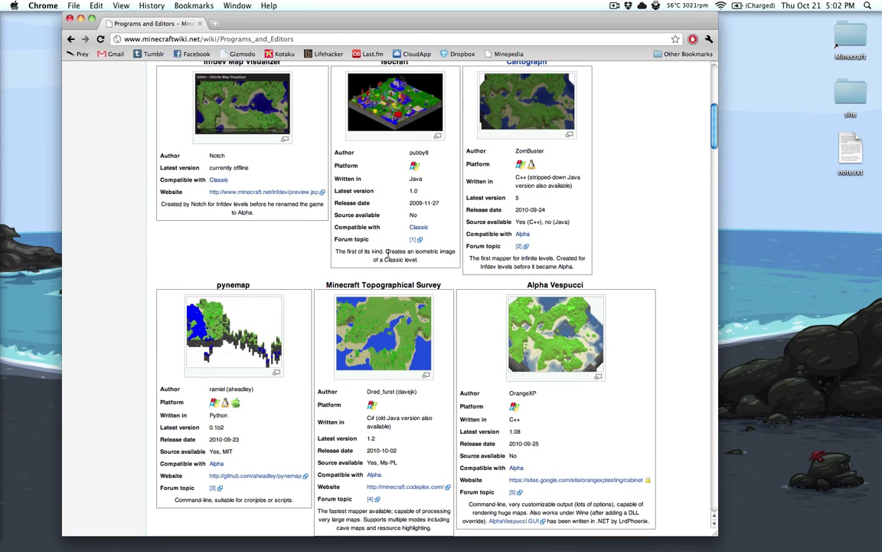
{"action": "scroll", "coordinate": [389, 252], "scroll_direction": "up", "scroll_amount": 1}
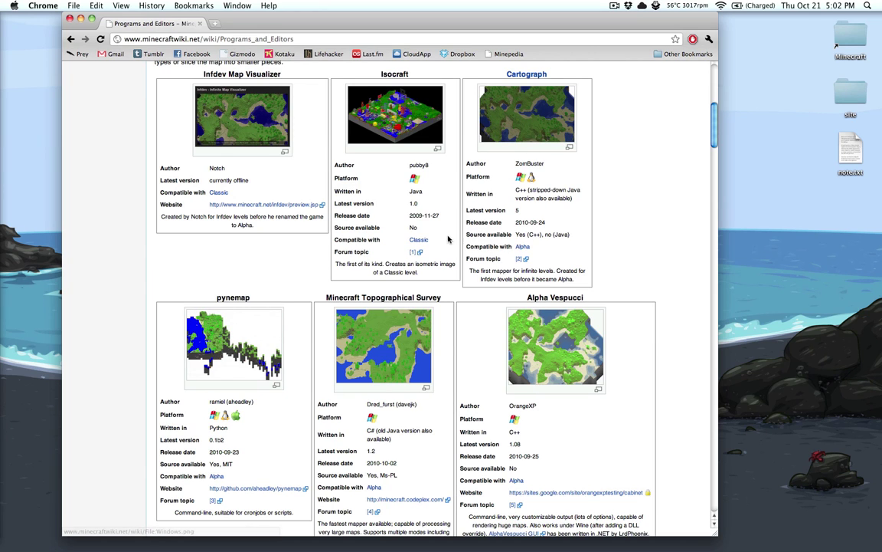
{"action": "scroll", "coordinate": [467, 249], "scroll_direction": "down", "scroll_amount": 2}
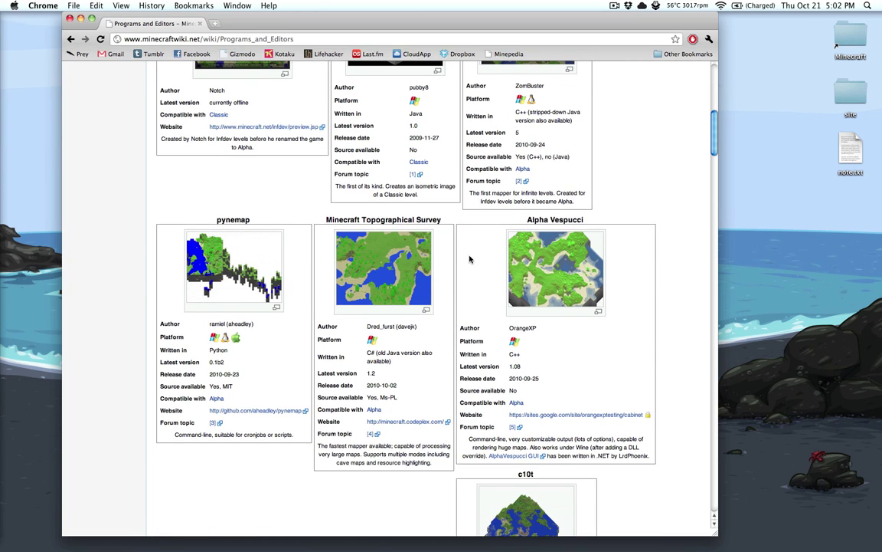
{"action": "scroll", "coordinate": [470, 259], "scroll_direction": "down", "scroll_amount": 1}
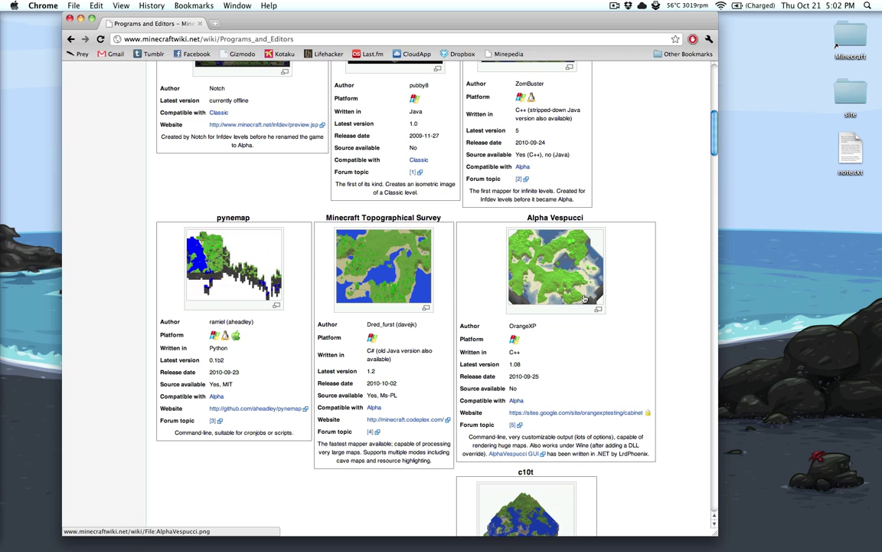
{"action": "scroll", "coordinate": [585, 299], "scroll_direction": "down", "scroll_amount": 1}
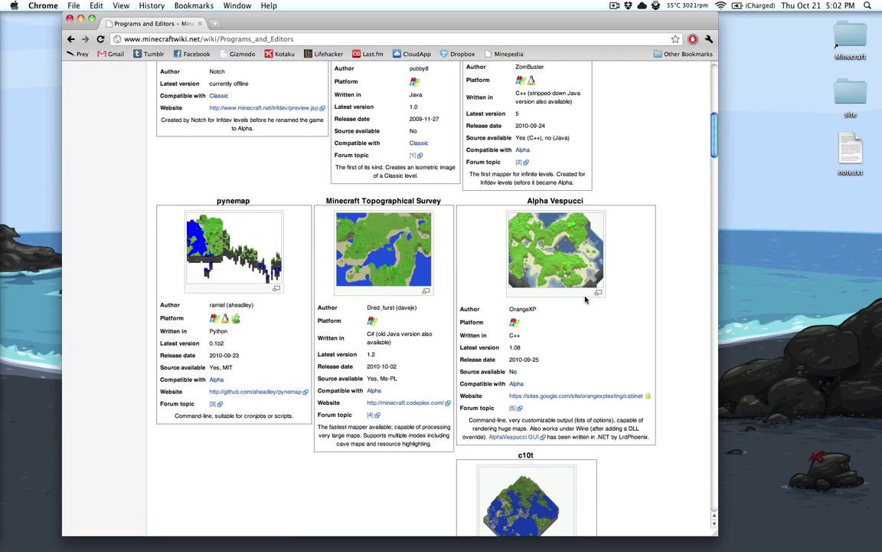
{"action": "scroll", "coordinate": [585, 299], "scroll_direction": "down", "scroll_amount": 6}
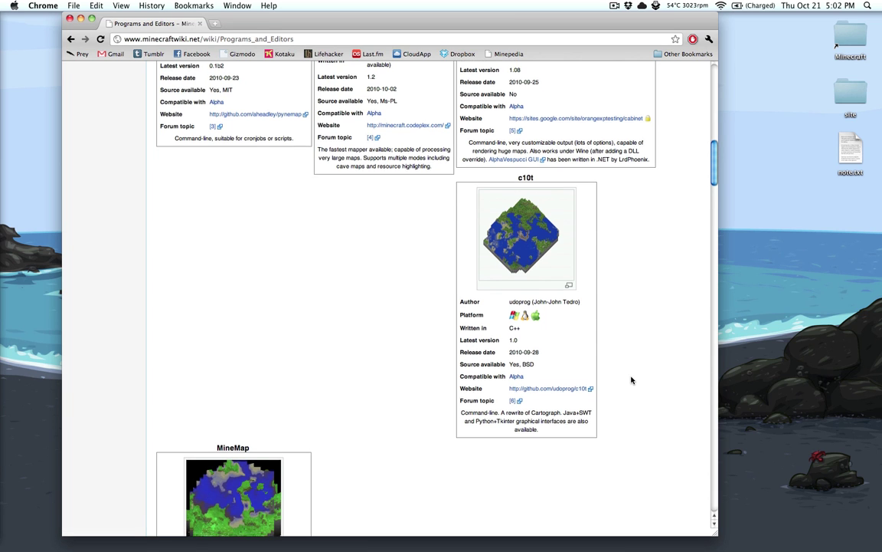
{"action": "scroll", "coordinate": [631, 380], "scroll_direction": "down", "scroll_amount": 3}
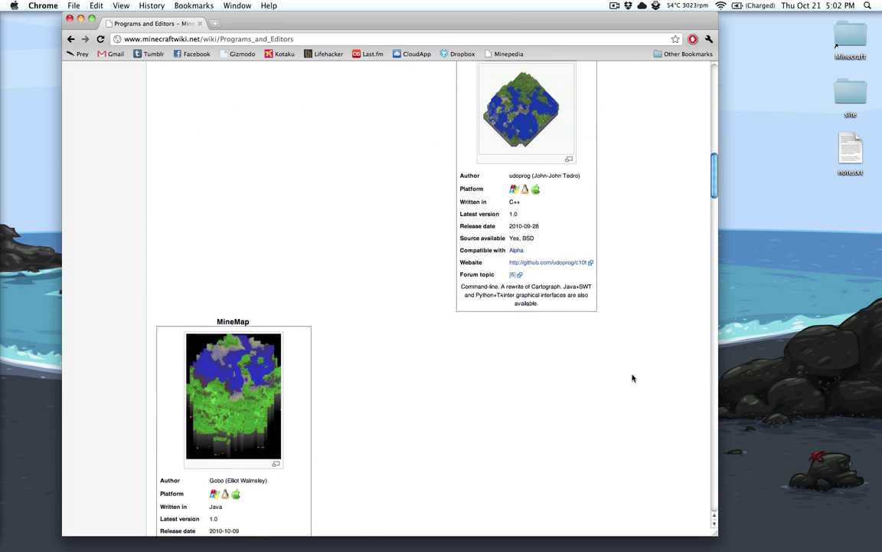
{"action": "scroll", "coordinate": [633, 379], "scroll_direction": "down", "scroll_amount": 4}
Look over the page's sections on map viewers, map editors, level generators, mods, skins and backup utilities
{"action": "scroll", "coordinate": [633, 377], "scroll_direction": "down", "scroll_amount": 8}
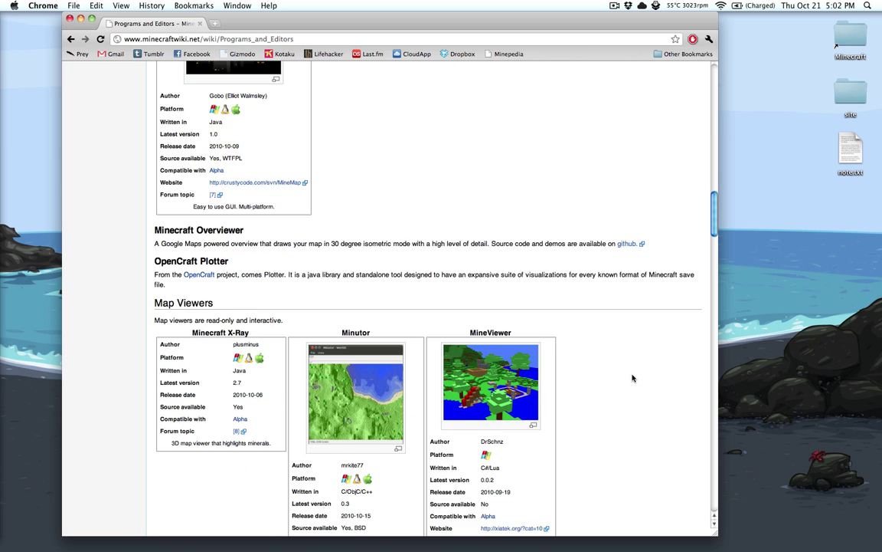
{"action": "scroll", "coordinate": [633, 378], "scroll_direction": "down", "scroll_amount": 4}
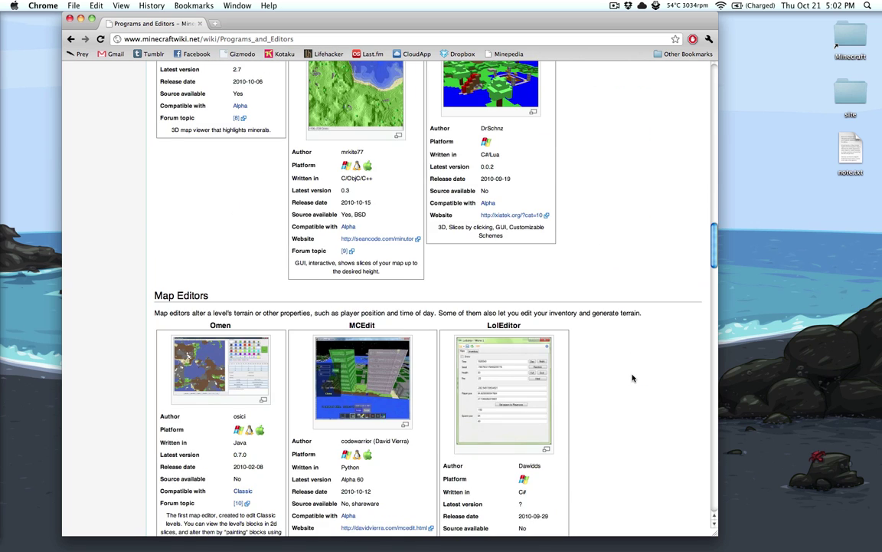
{"action": "scroll", "coordinate": [633, 378], "scroll_direction": "down", "scroll_amount": 5}
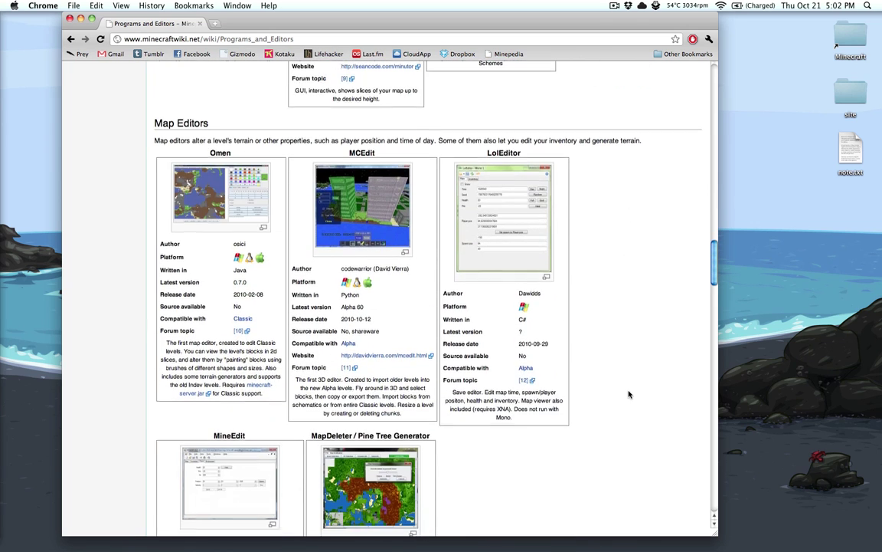
{"action": "scroll", "coordinate": [629, 393], "scroll_direction": "down", "scroll_amount": 4}
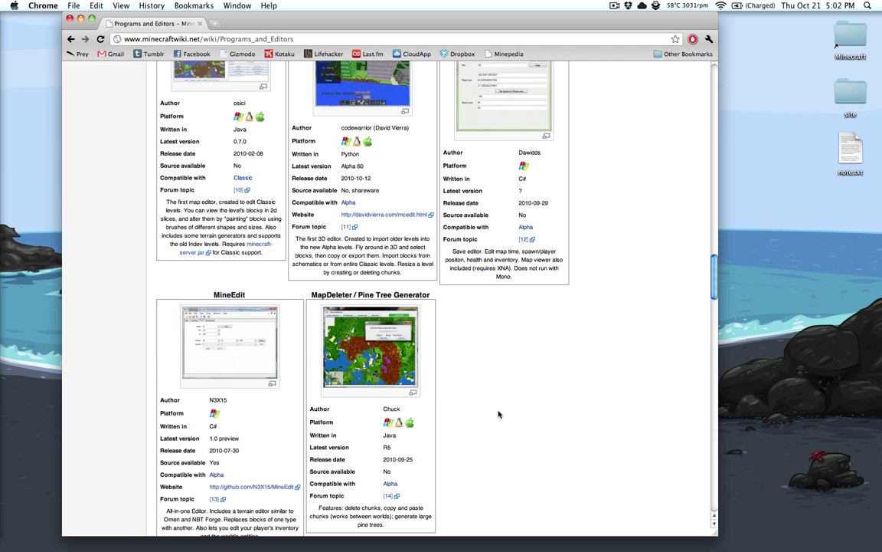
{"action": "scroll", "coordinate": [458, 416], "scroll_direction": "down", "scroll_amount": 12}
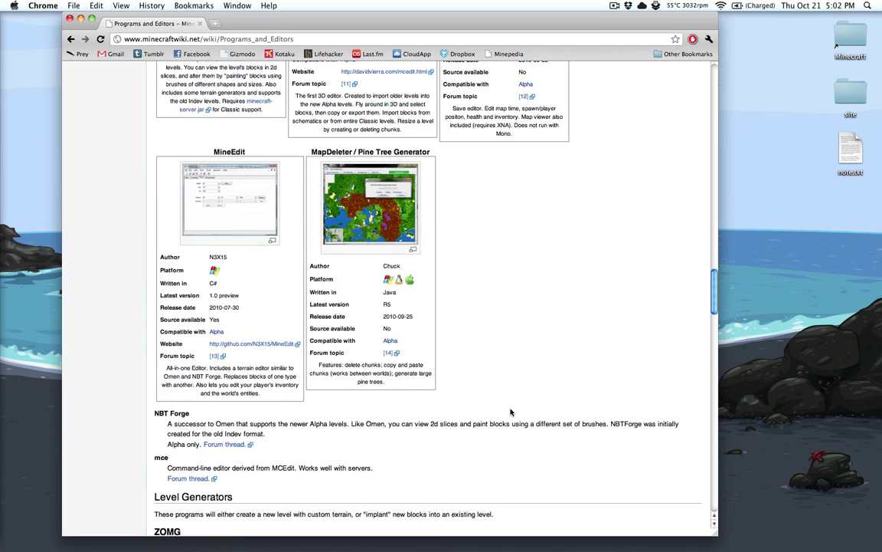
{"action": "scroll", "coordinate": [511, 412], "scroll_direction": "down", "scroll_amount": 11}
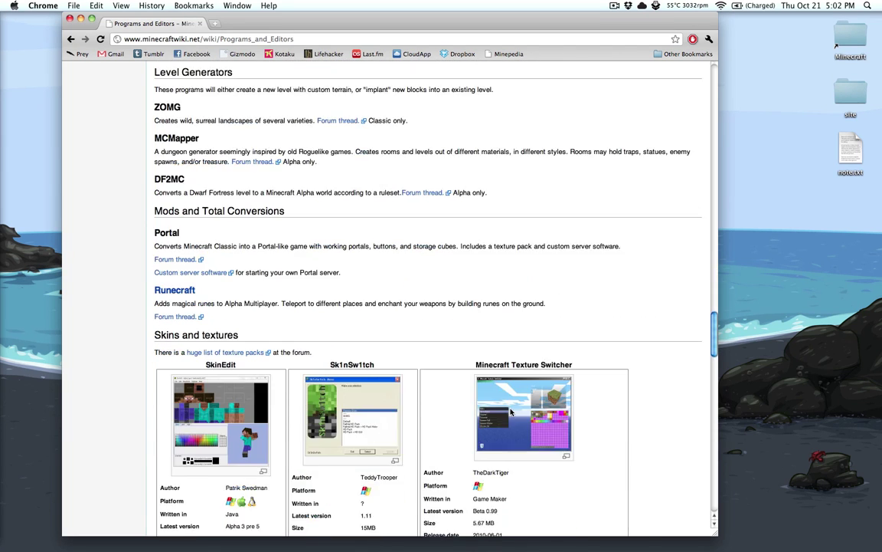
{"action": "scroll", "coordinate": [510, 412], "scroll_direction": "down", "scroll_amount": 16}
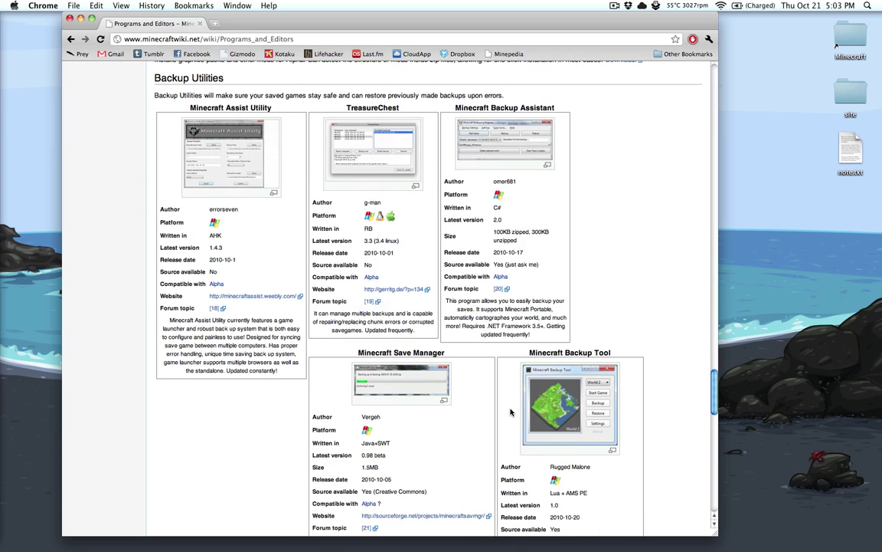
Find Inside Job in the Specialized Programs section and open its forum topic
{"action": "scroll", "coordinate": [511, 412], "scroll_direction": "down", "scroll_amount": 6}
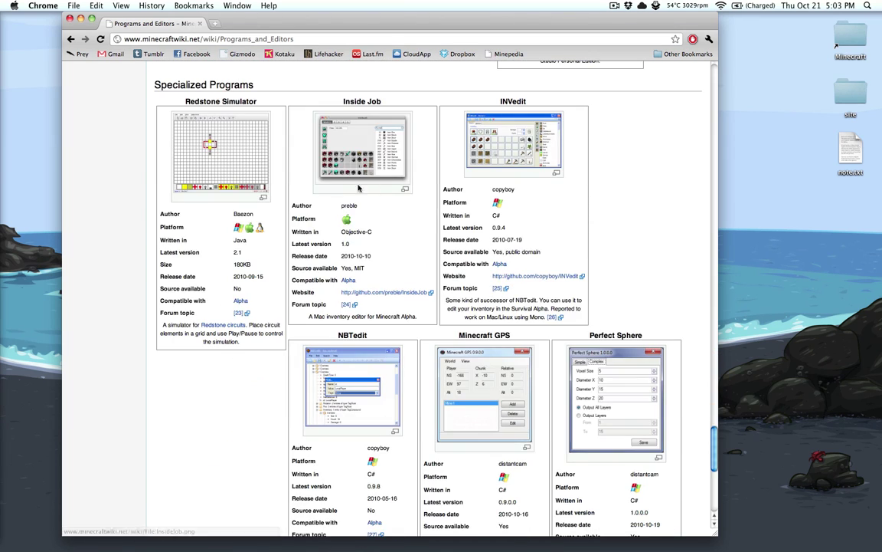
{"action": "left_click_drag", "start_coordinate": [149, 90], "coordinate": [273, 84]}
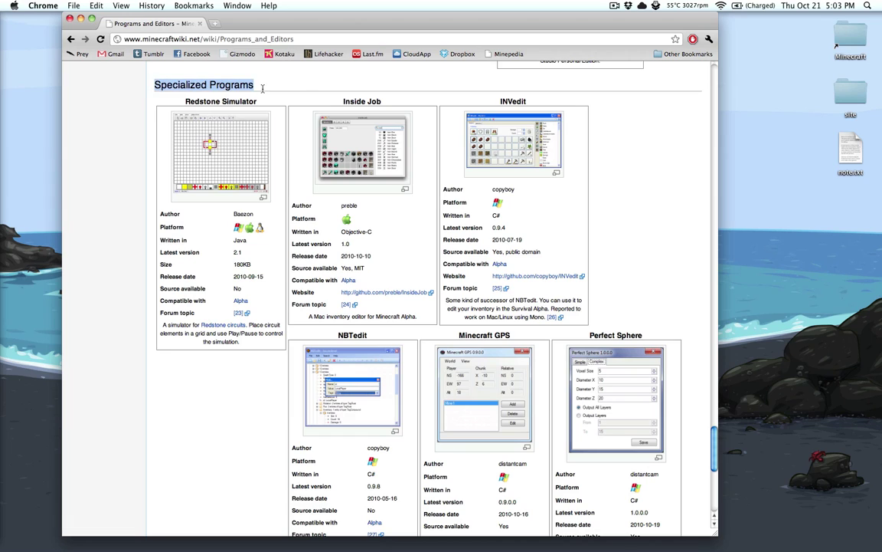
{"action": "left_click", "coordinate": [304, 92]}
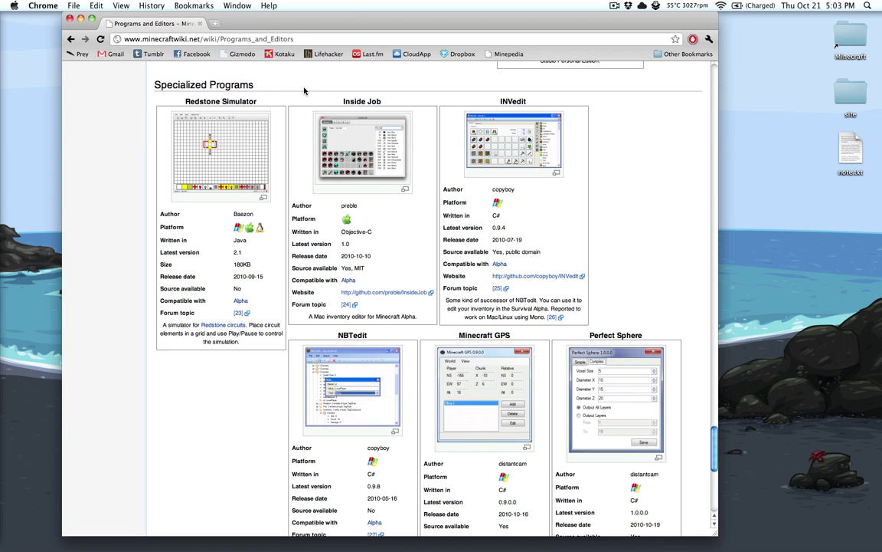
{"action": "left_click", "coordinate": [346, 305]}
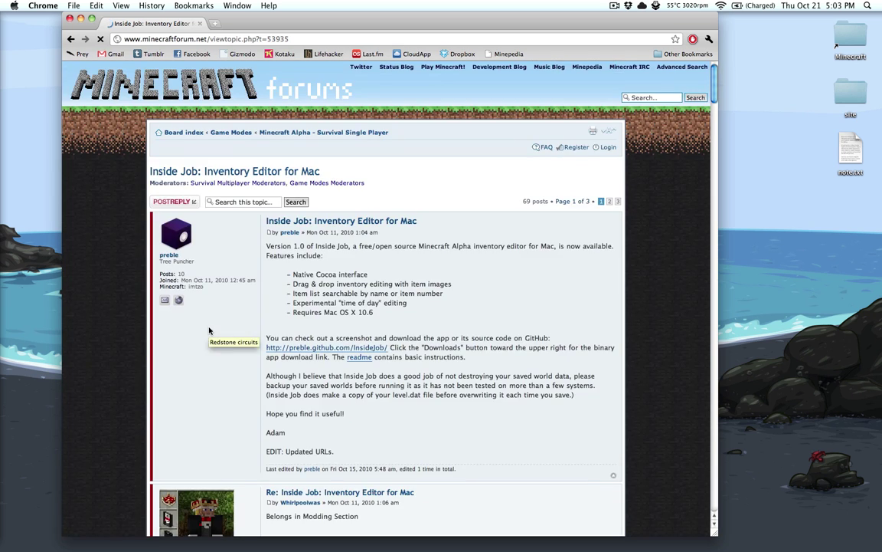
Look over the Inside Job topic's first post and return to the Programs and Editors page
{"action": "scroll", "coordinate": [176, 295], "scroll_direction": "down", "scroll_amount": 5}
{"action": "scroll", "coordinate": [563, 276], "scroll_direction": "up", "scroll_amount": 3}
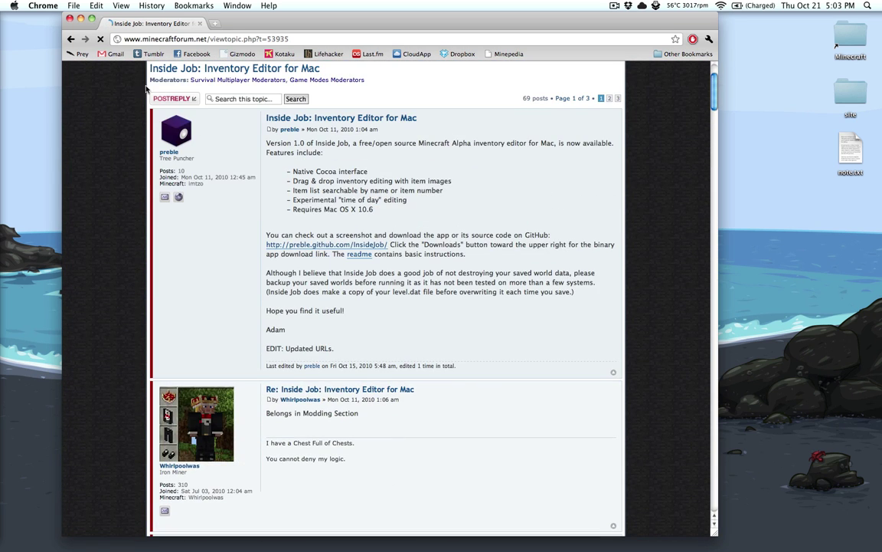
{"action": "left_click", "coordinate": [74, 39]}
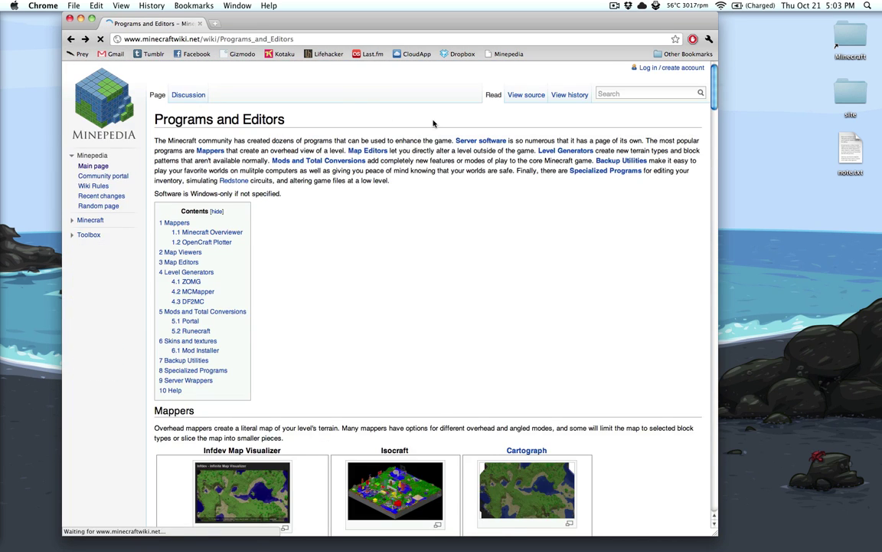
Search Minepedia for "mcmap live" from the Programs and Editors page
{"action": "scroll", "coordinate": [686, 115], "scroll_direction": "up", "scroll_amount": 20}
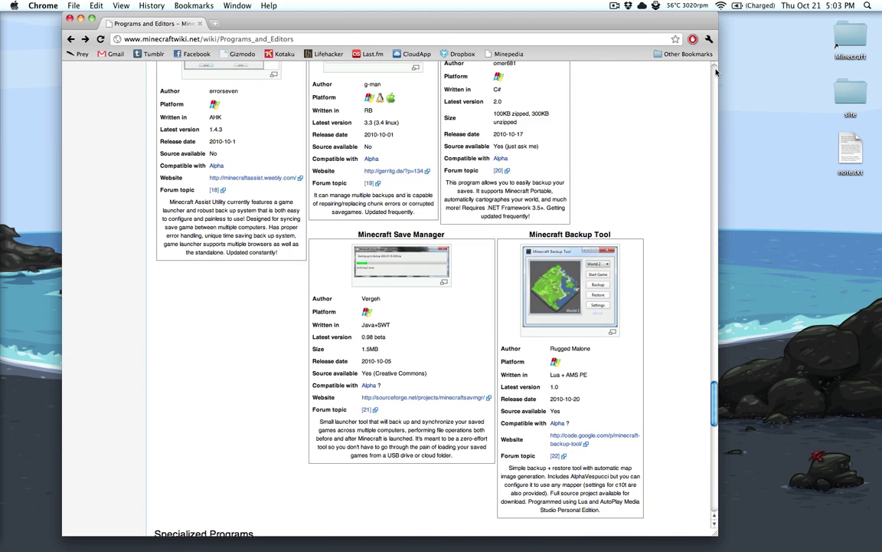
{"action": "left_click", "coordinate": [627, 91]}
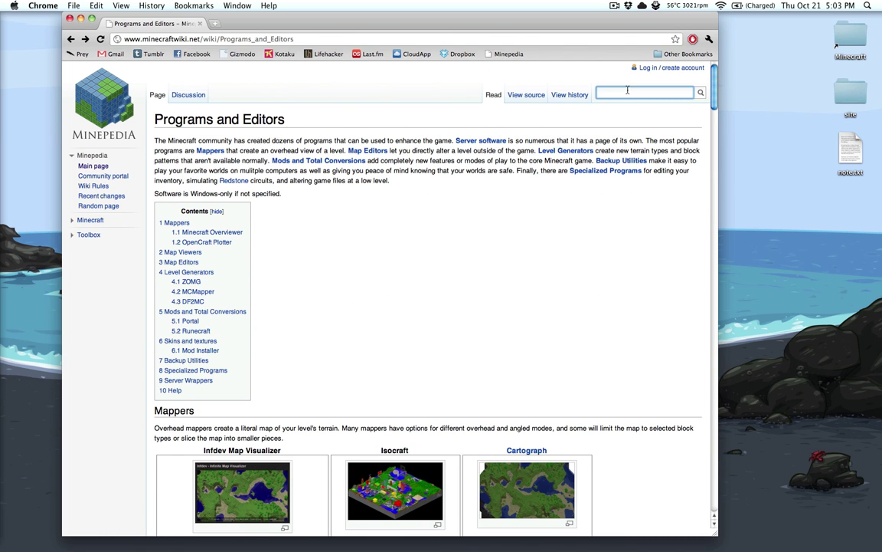
{"action": "type", "text": "mcmap live"}
{"action": "key", "text": "Return"}
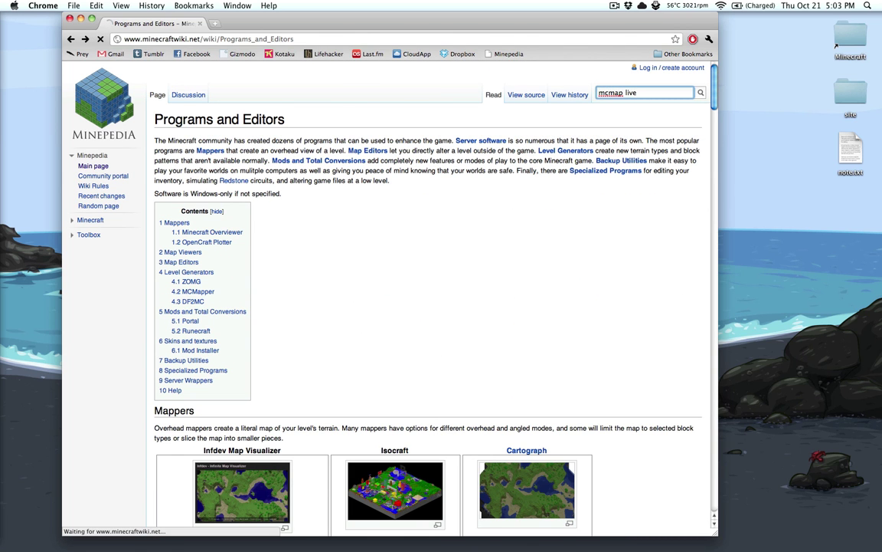
Search Google for "mcmap live" and open the Minecraft Forums topic on interactive mapping for Mac OS X
{"action": "left_click", "coordinate": [290, 38]}
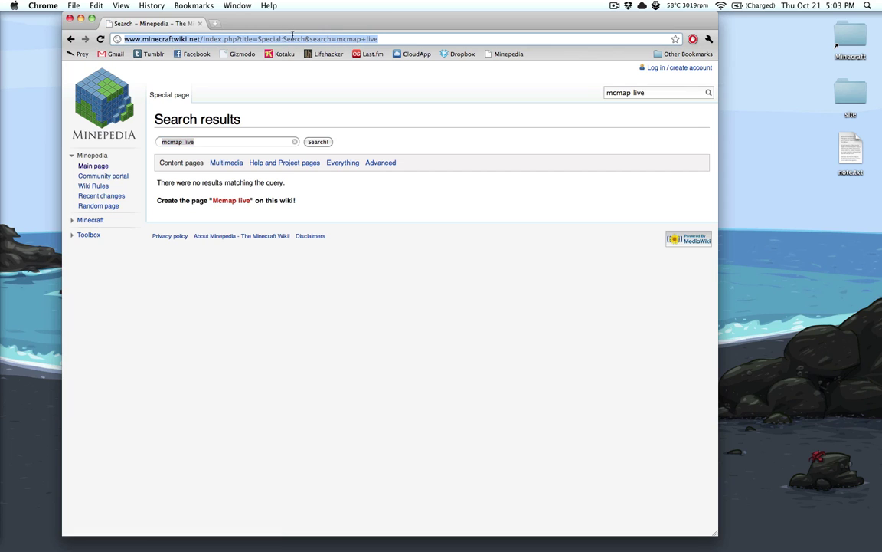
{"action": "type", "text": "mcmap live"}
{"action": "key", "text": "Return"}
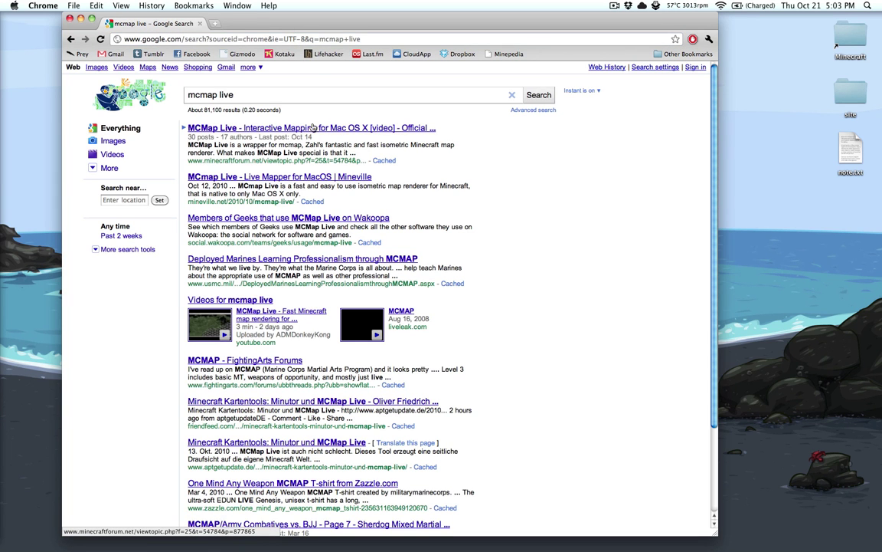
{"action": "left_click", "coordinate": [312, 128]}
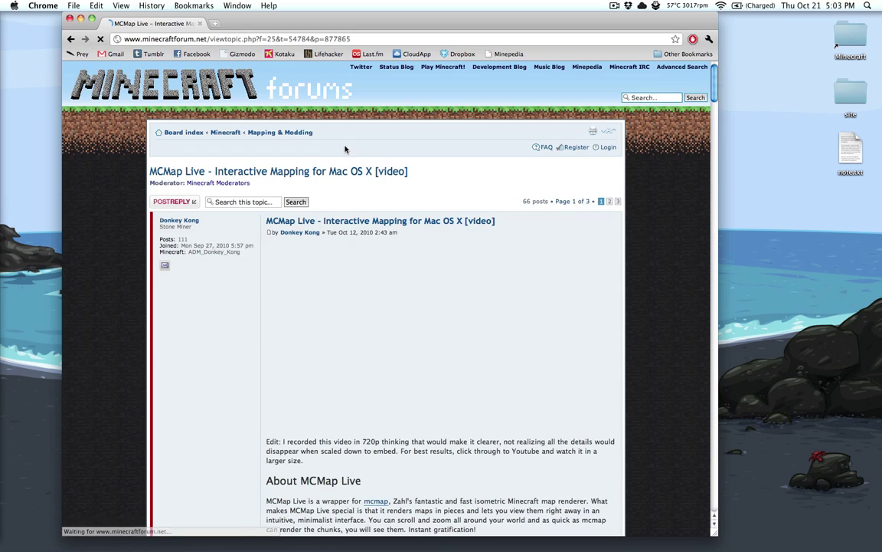
Examine the MCMap Live post's description, usage notes, screenshots and system requirements down to its download link
{"action": "scroll", "coordinate": [560, 210], "scroll_direction": "down", "scroll_amount": 3}
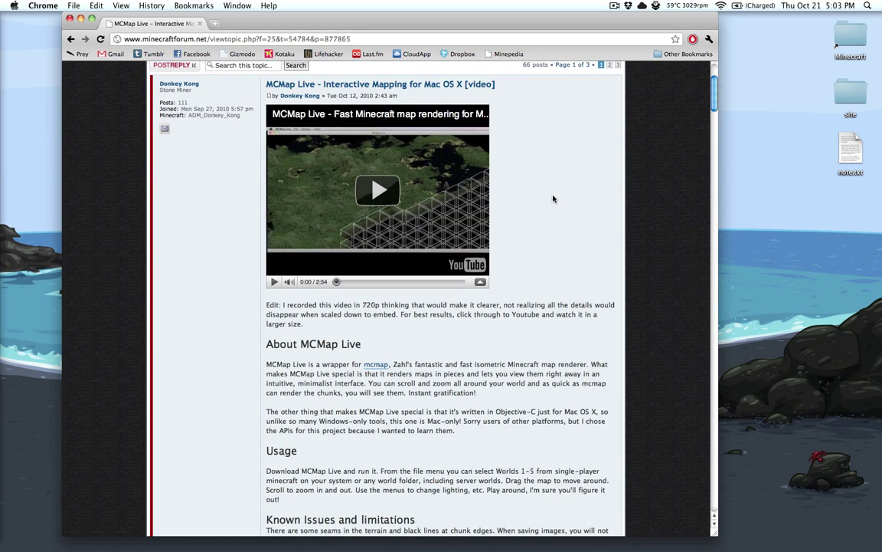
{"action": "scroll", "coordinate": [498, 180], "scroll_direction": "down", "scroll_amount": 4}
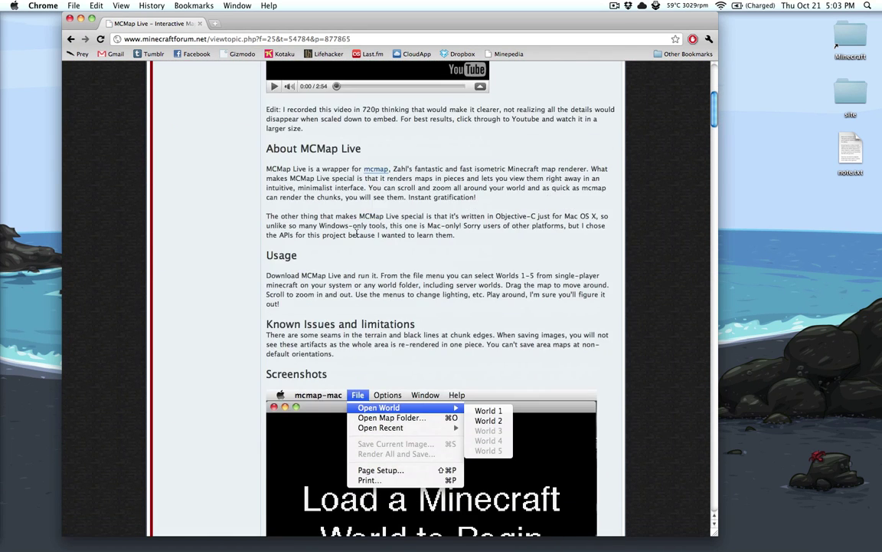
{"action": "scroll", "coordinate": [357, 233], "scroll_direction": "down", "scroll_amount": 10}
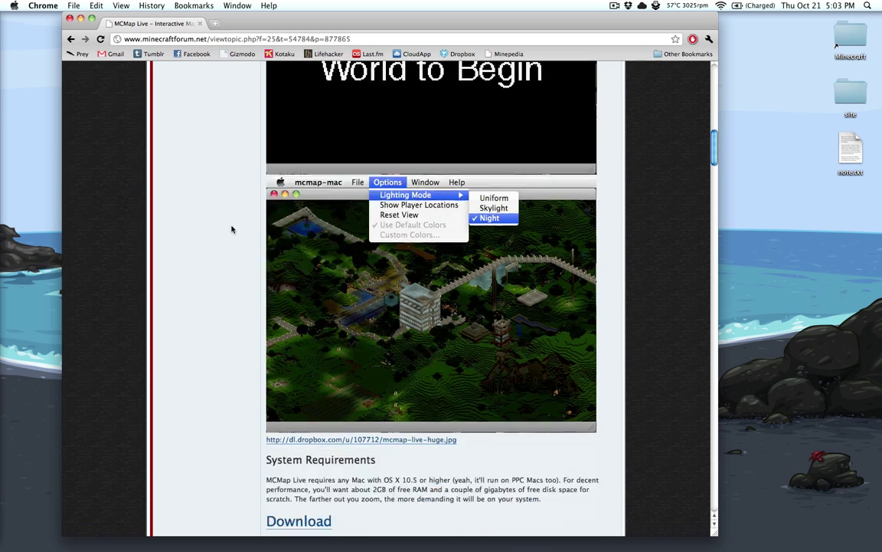
{"action": "scroll", "coordinate": [232, 229], "scroll_direction": "down", "scroll_amount": 4}
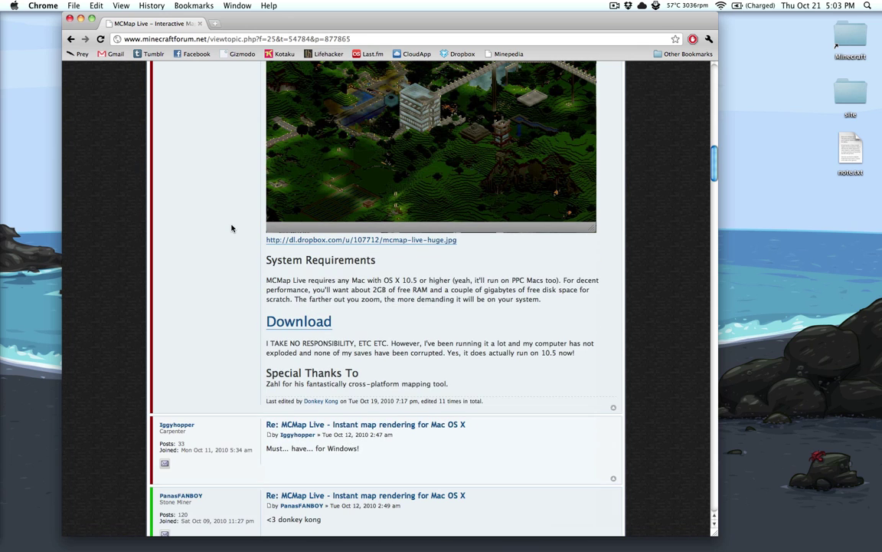